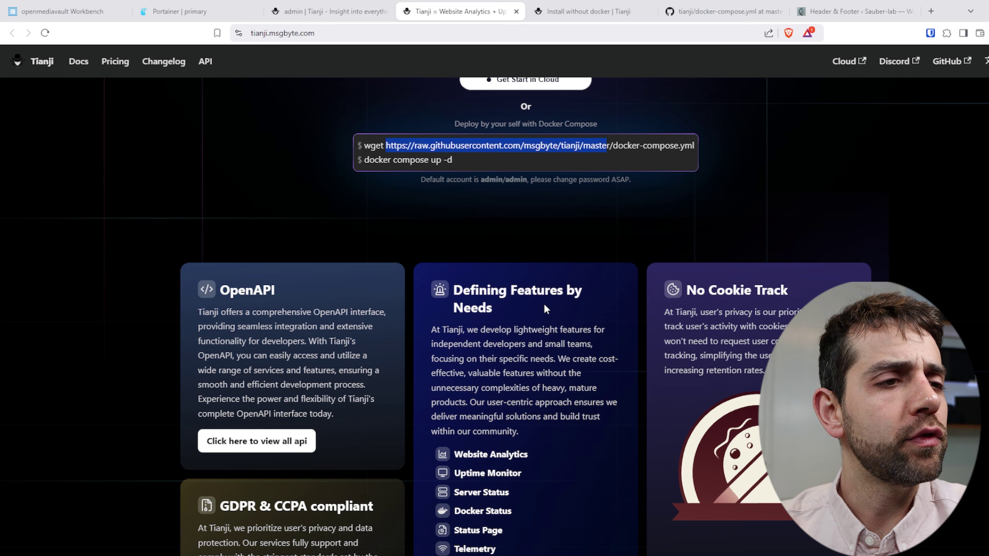
# - Highlight the Uptime Monitor, Server Status, Docker Status and Status Page features on the Tianji site
pyautogui.scroll(-1, 499, 255)
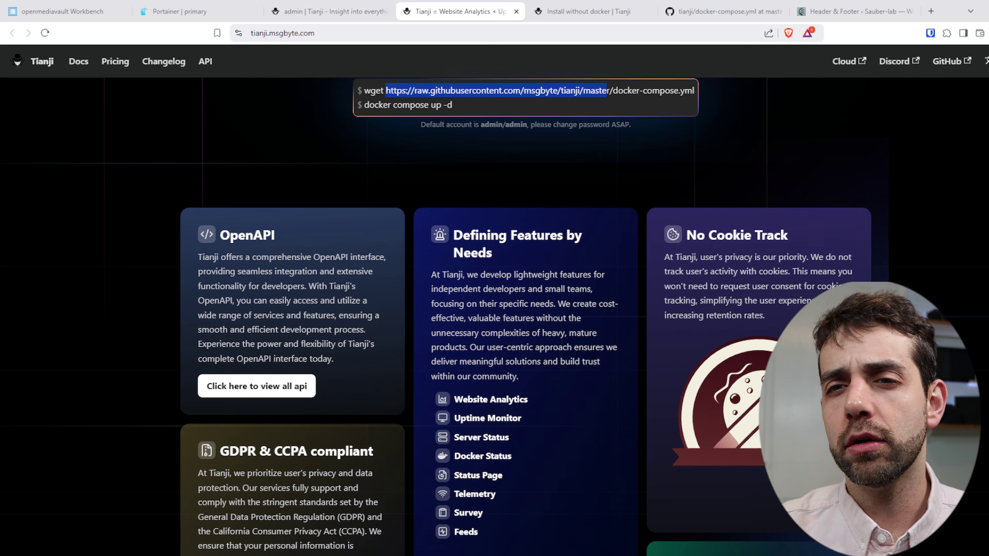
pyautogui.moveTo(472, 419); pyautogui.dragTo(525, 417)
pyautogui.moveTo(472, 438); pyautogui.dragTo(502, 438)
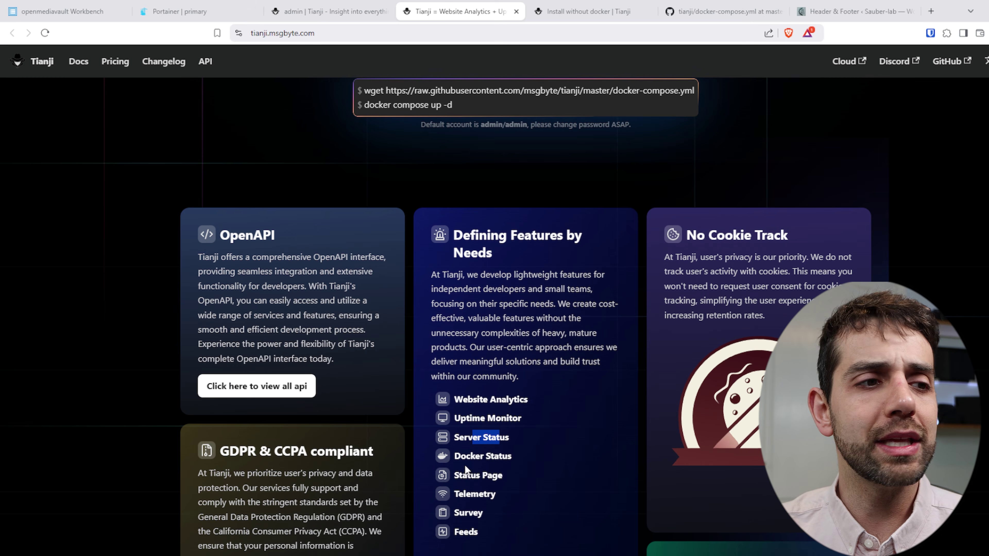
pyautogui.moveTo(466, 455); pyautogui.dragTo(515, 453)
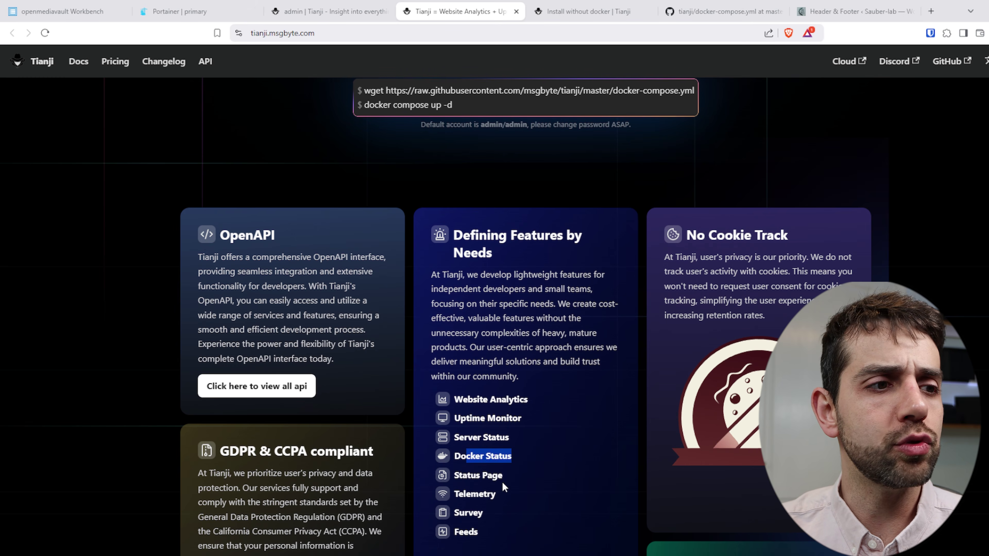
pyautogui.moveTo(462, 475); pyautogui.dragTo(483, 530)
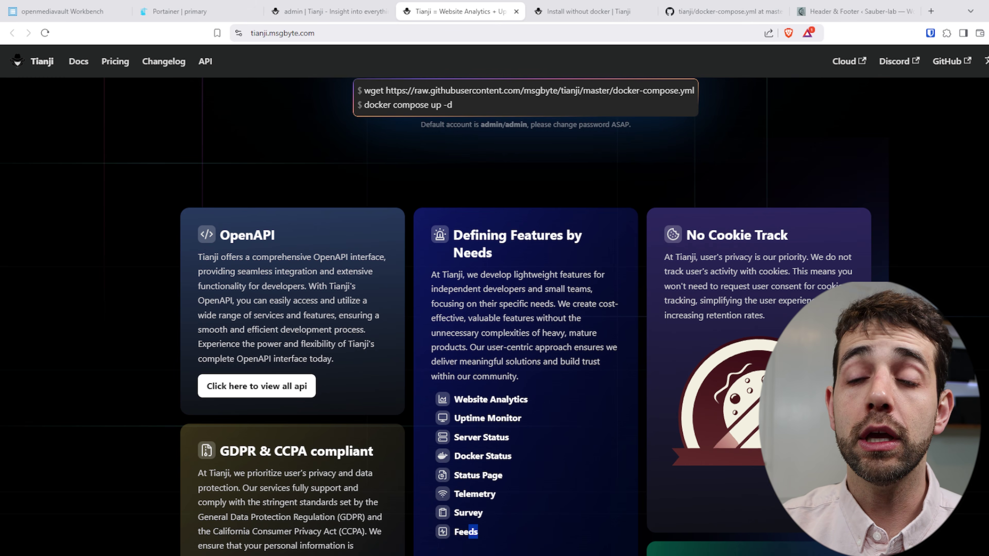
# - Scroll down through the Preview section, then bring up the 'admin | Tianji' dashboard
pyautogui.scroll(-5, 718, 332)
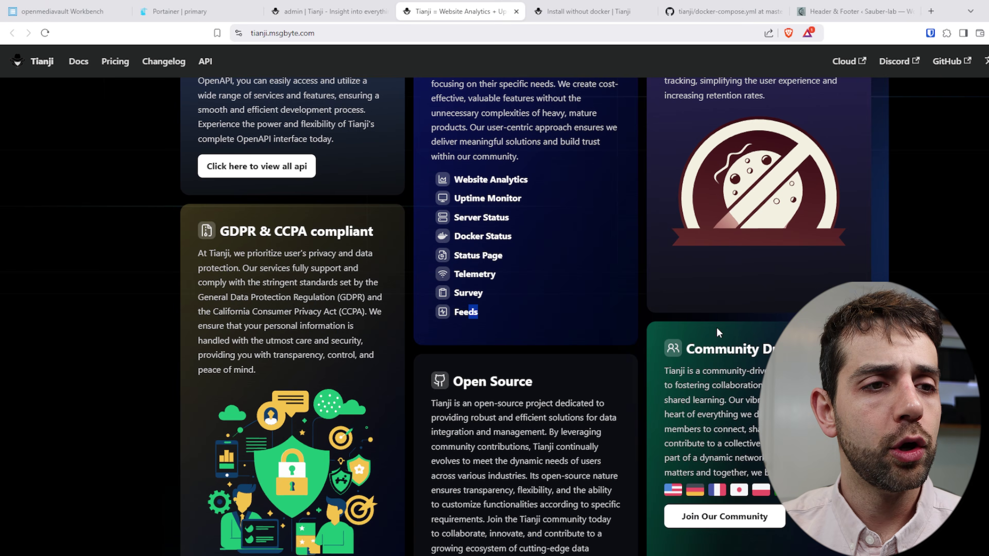
pyautogui.scroll(-5, 420, 393)
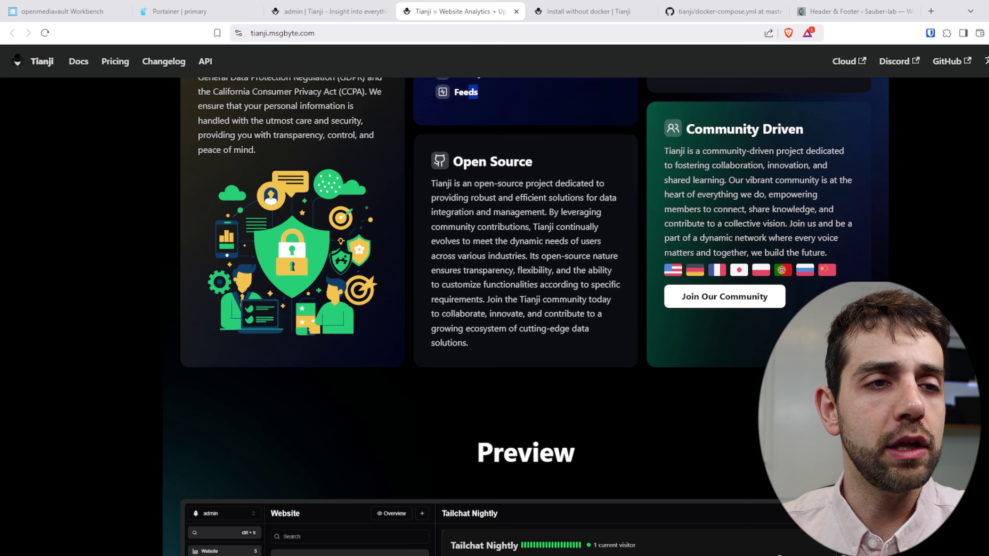
pyautogui.scroll(-10, 580, 268)
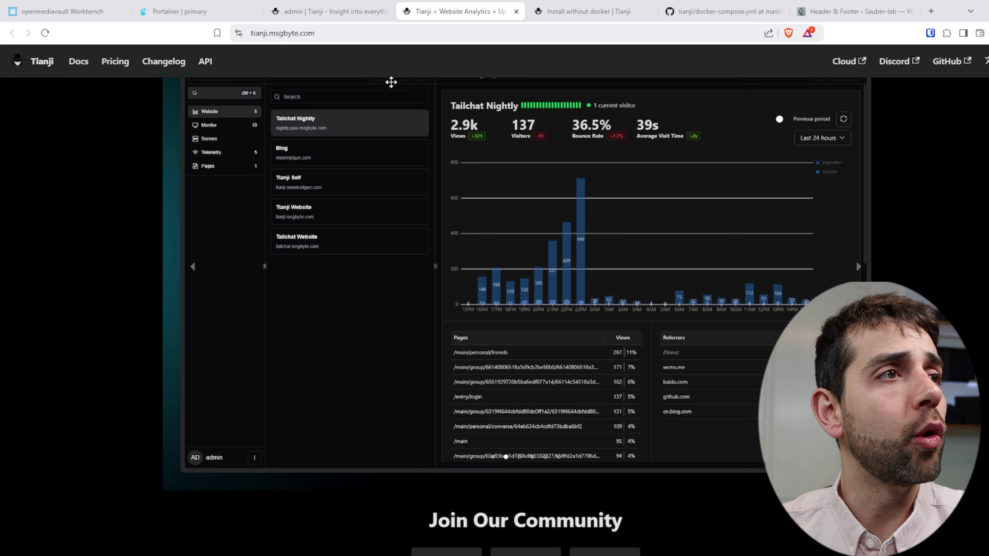
pyautogui.click(330, 9)
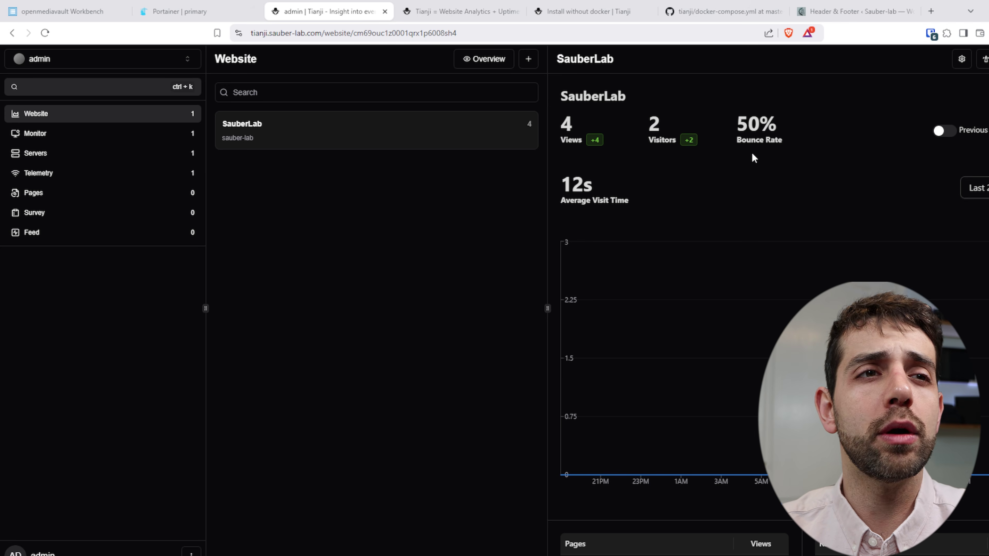
# - Scroll through SauberLab's stats tables for pages, browsers, operating systems and devices
pyautogui.scroll(-3, 751, 153)
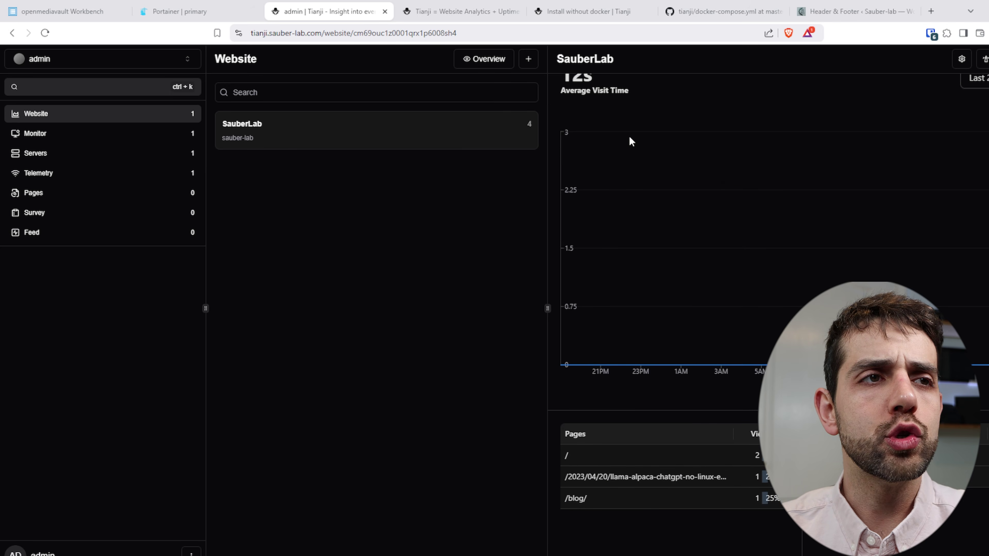
pyautogui.scroll(2, 631, 141)
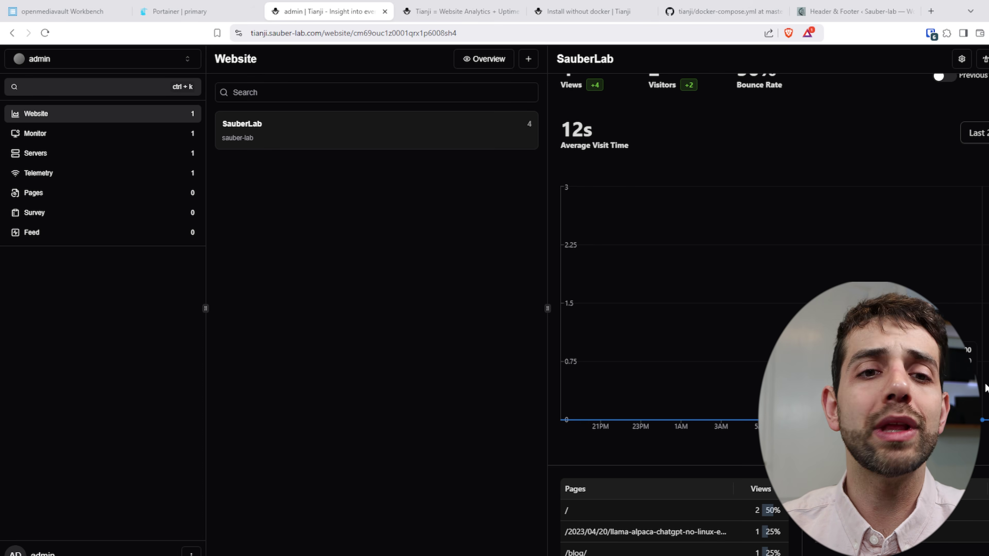
pyautogui.scroll(-4, 714, 363)
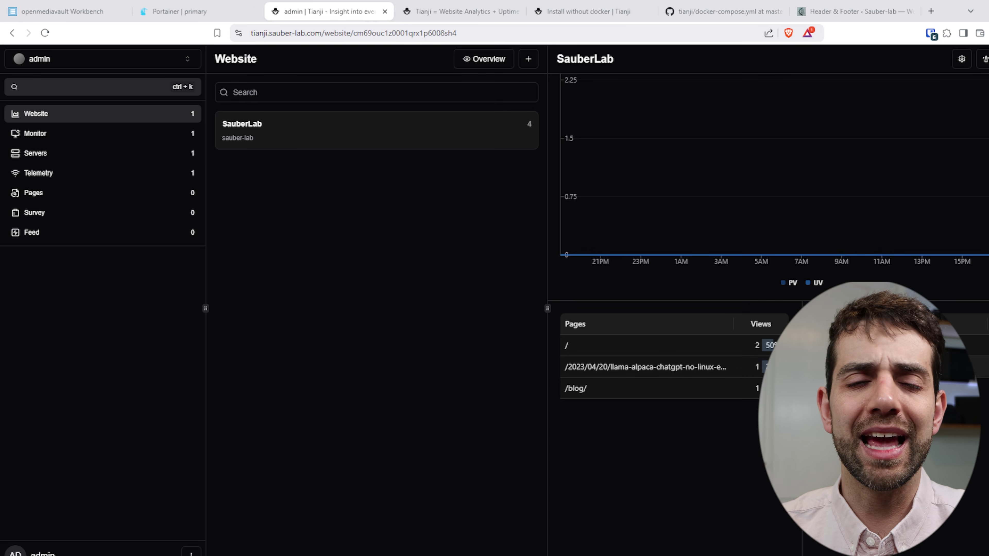
pyautogui.scroll(-7, 753, 345)
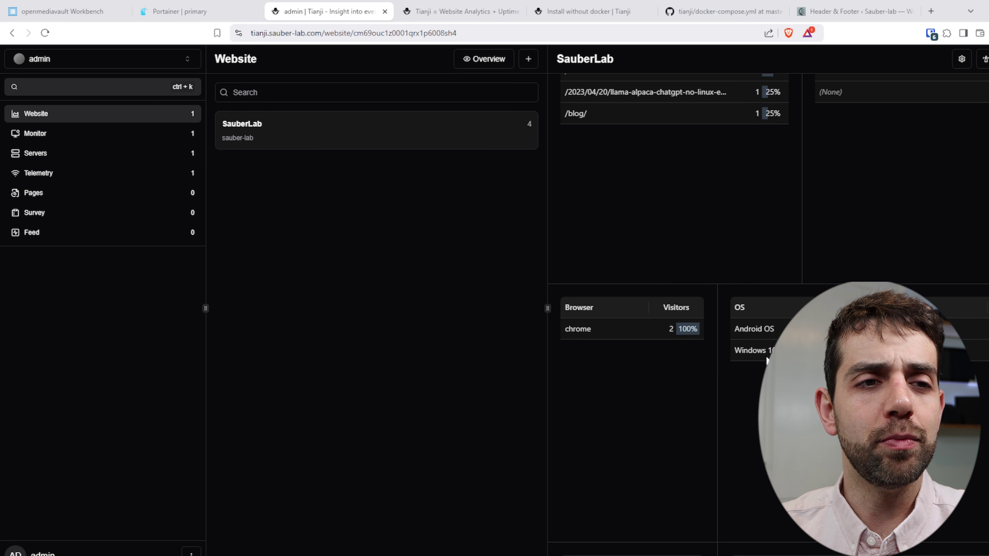
pyautogui.scroll(-6, 714, 312)
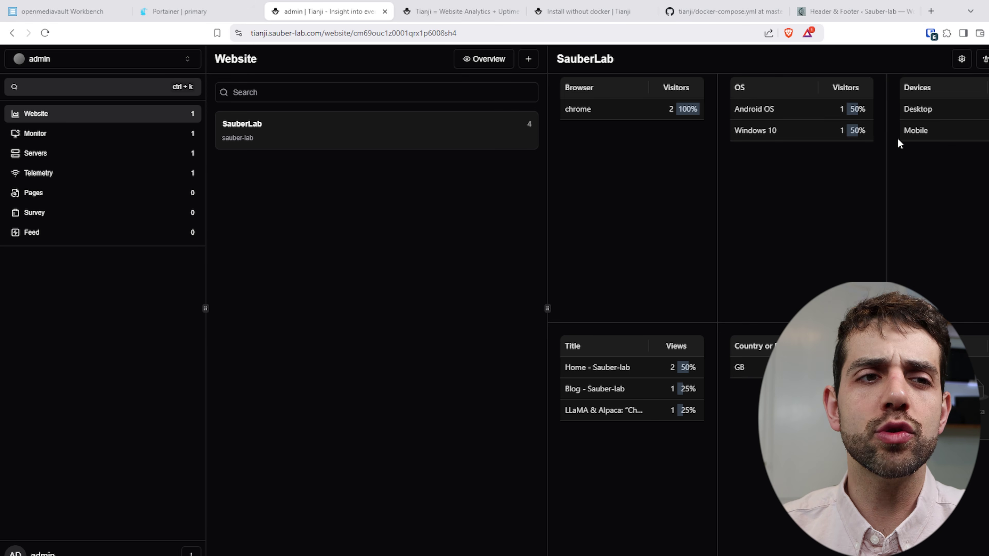
pyautogui.scroll(-1, 728, 230)
pyautogui.scroll(-1, 730, 235)
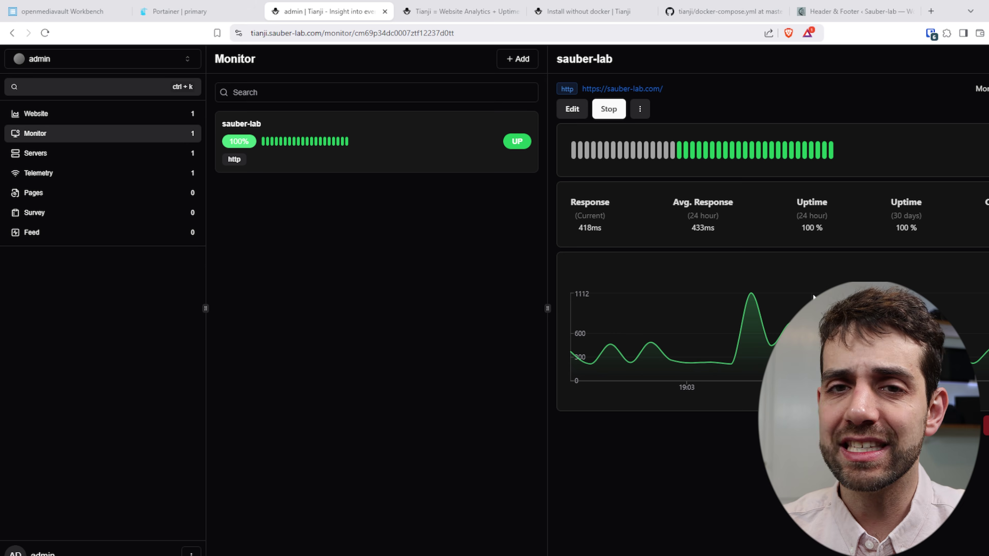
# - Expand the beta server on the Servers page to review its Docker containers, then view Telemetry
pyautogui.click(66, 158)
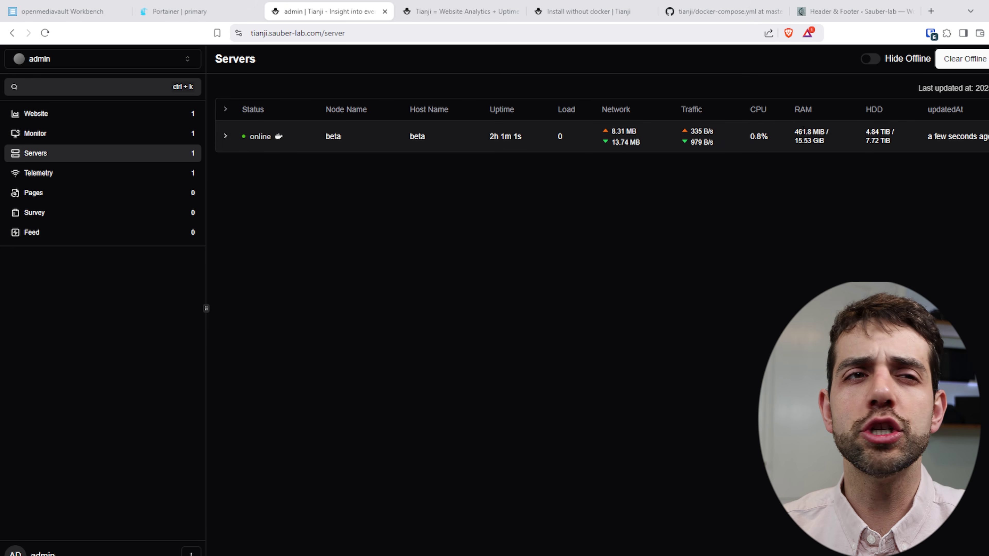
pyautogui.click(242, 137)
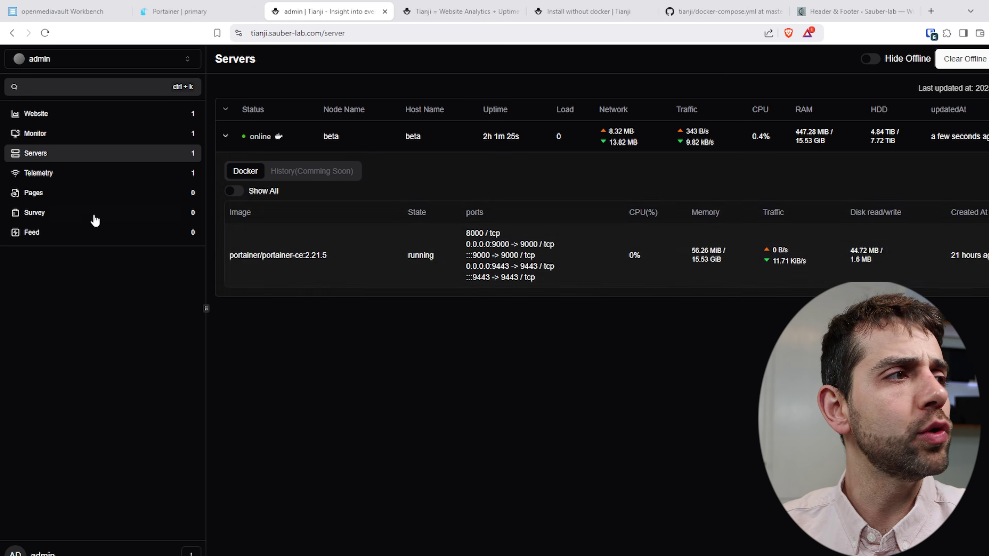
pyautogui.click(77, 174)
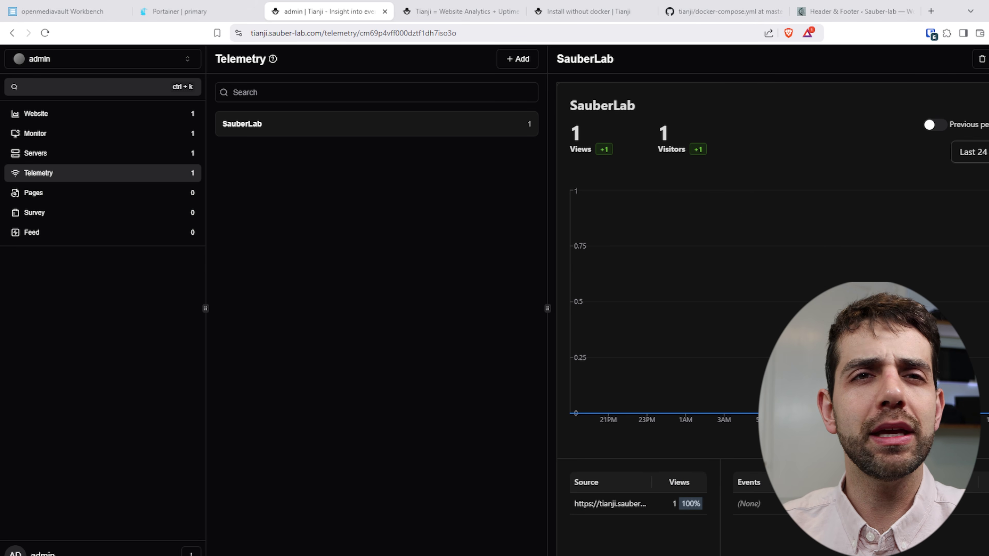
# - Copy the SauberLab telemetry image embed URL from its usage instructions
pyautogui.click(985, 58)
pyautogui.moveTo(408, 256); pyautogui.dragTo(491, 280)
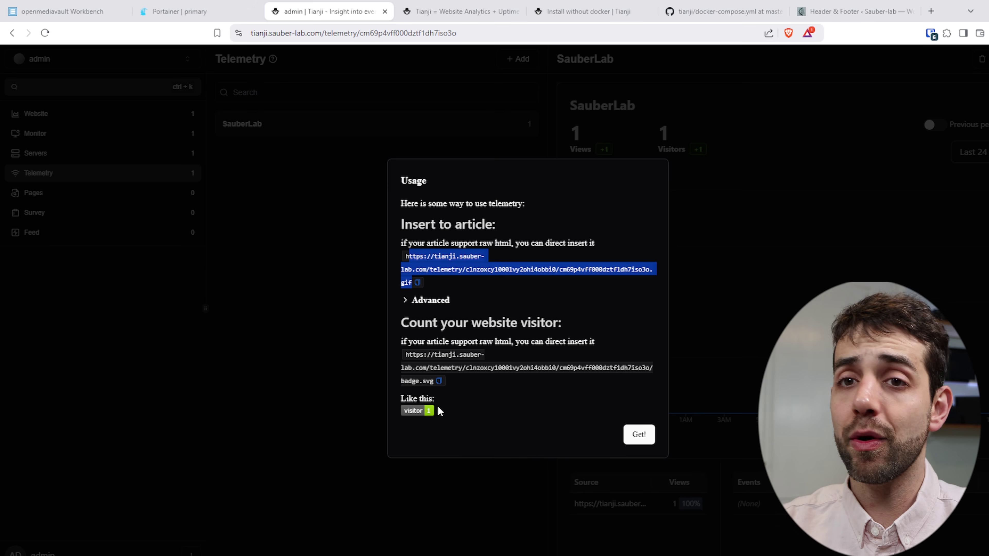
pyautogui.rightClick(399, 423)
pyautogui.click(644, 441)
pyautogui.click(640, 436)
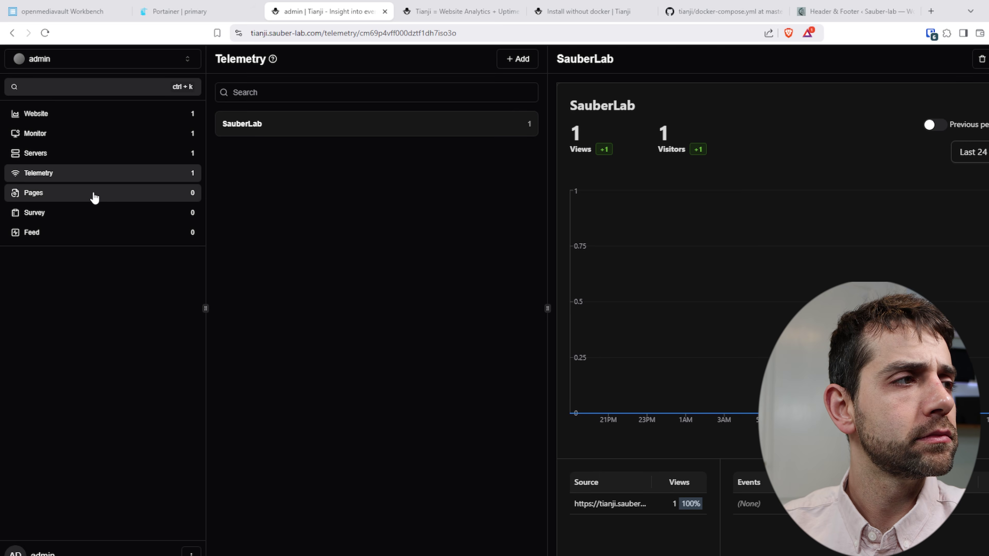
# - Check the Pages, Survey and Feed sections, which all show 0 entries
pyautogui.click(95, 198)
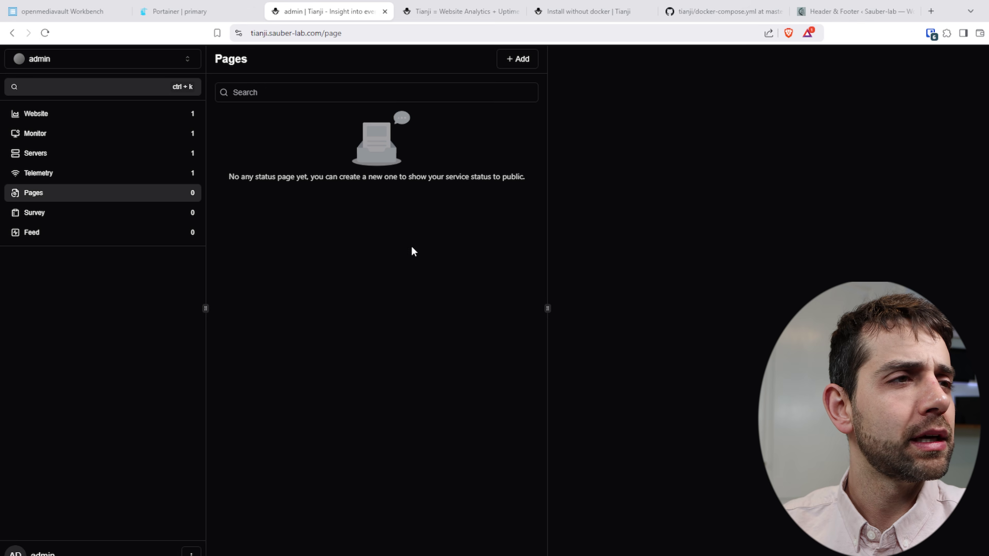
pyautogui.click(90, 213)
pyautogui.click(57, 236)
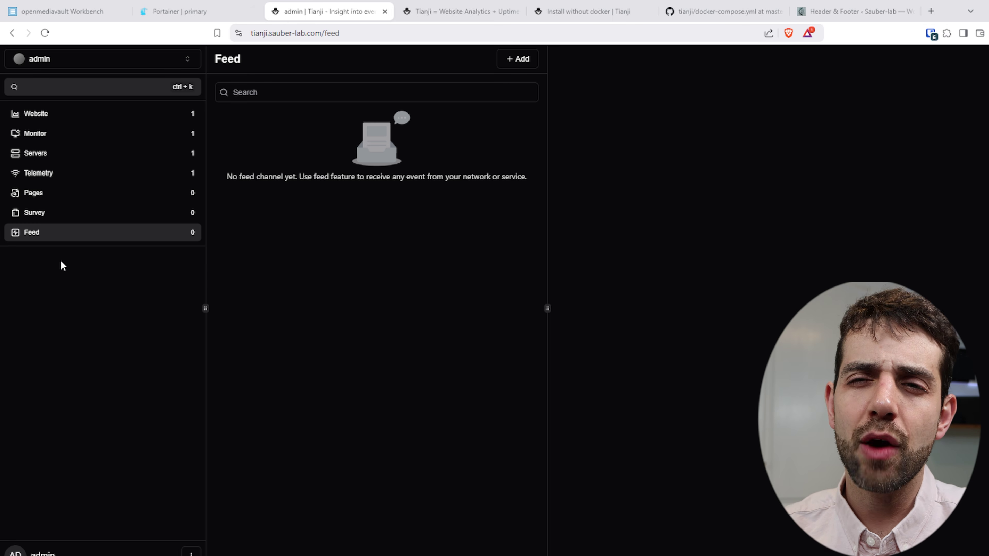
# - Copy the SauberLab tracker.js script tag from its Tracking code dialog
pyautogui.click(90, 117)
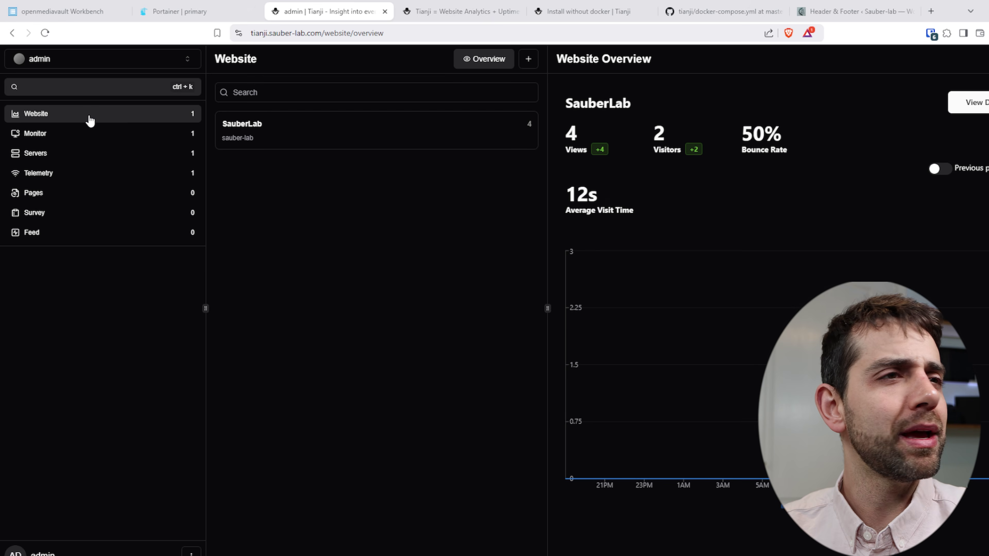
pyautogui.click(418, 143)
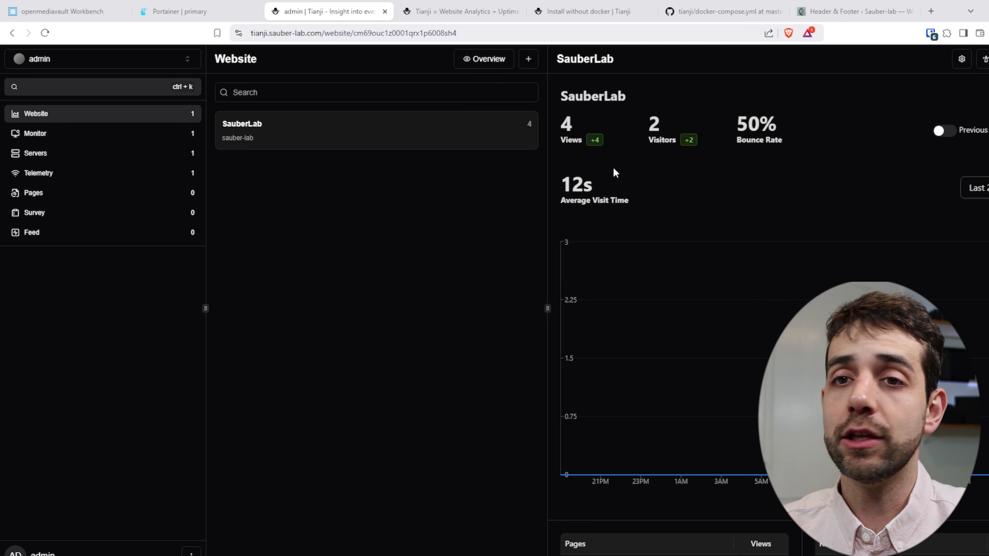
pyautogui.click(985, 59)
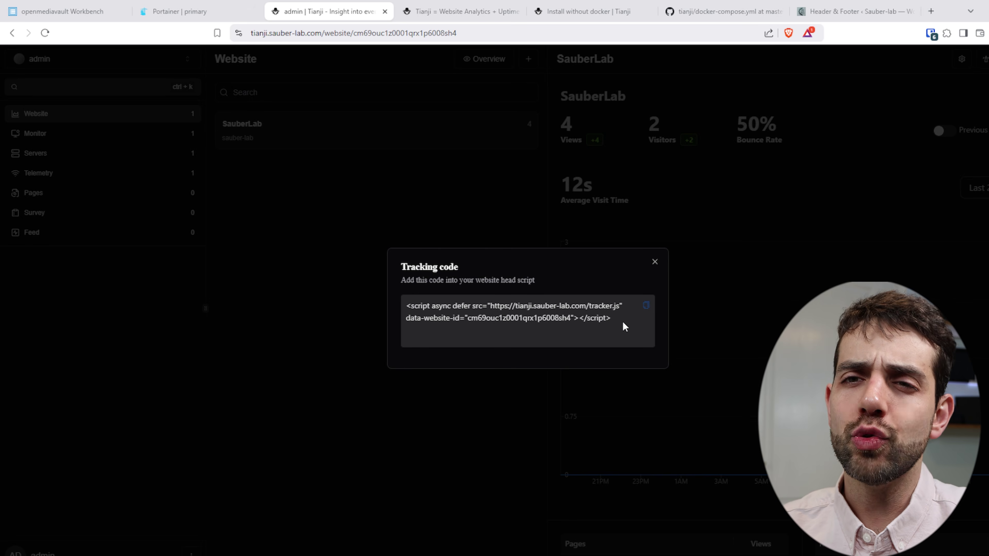
pyautogui.moveTo(420, 310); pyautogui.dragTo(580, 310)
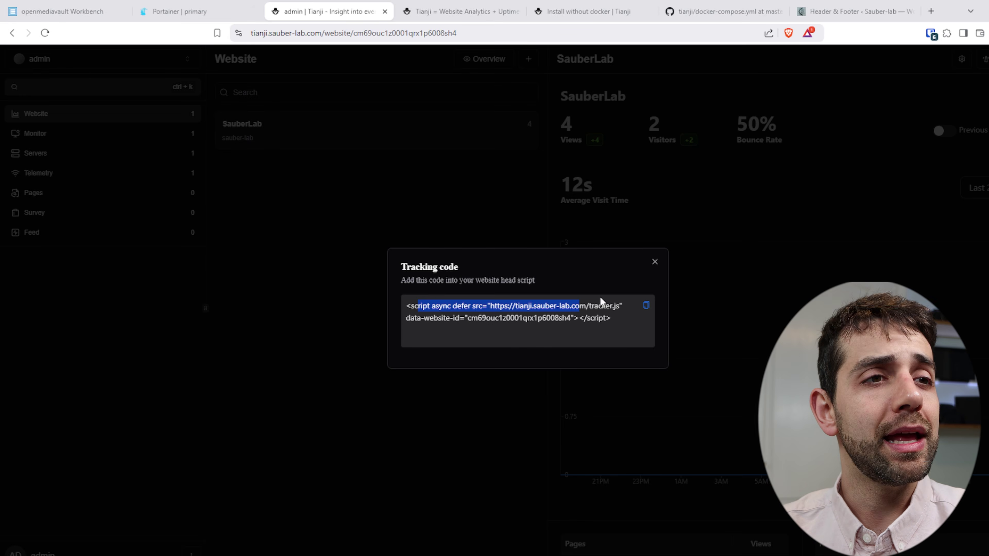
pyautogui.click(643, 306)
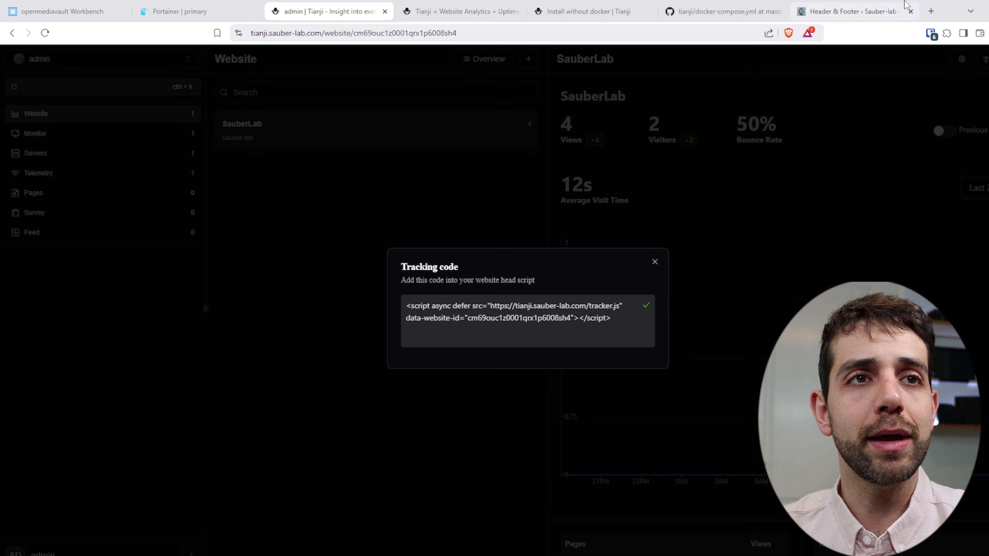
pyautogui.click(850, 6)
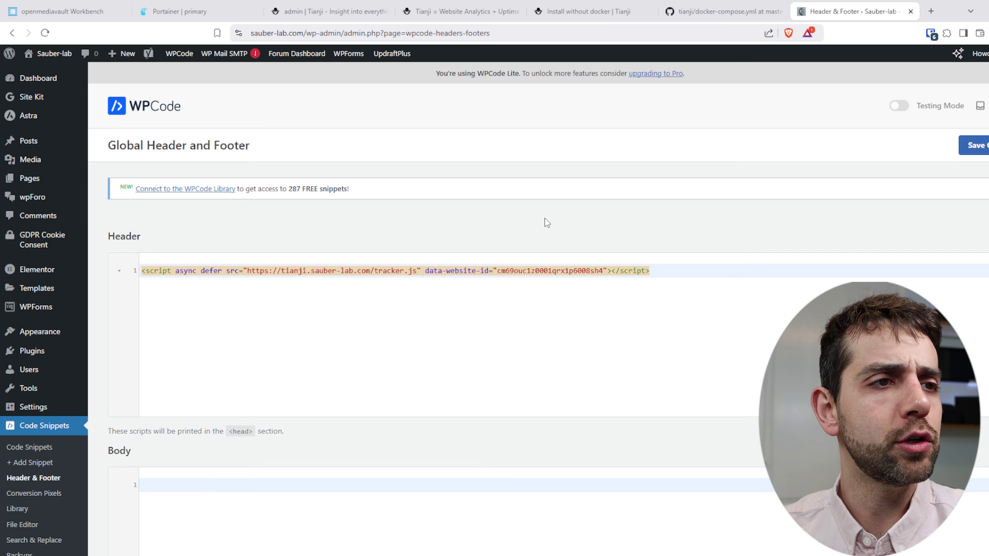
# - Save the Tianji tracking script in the WPCode Header & Footer global header
pyautogui.scroll(-3, 163, 319)
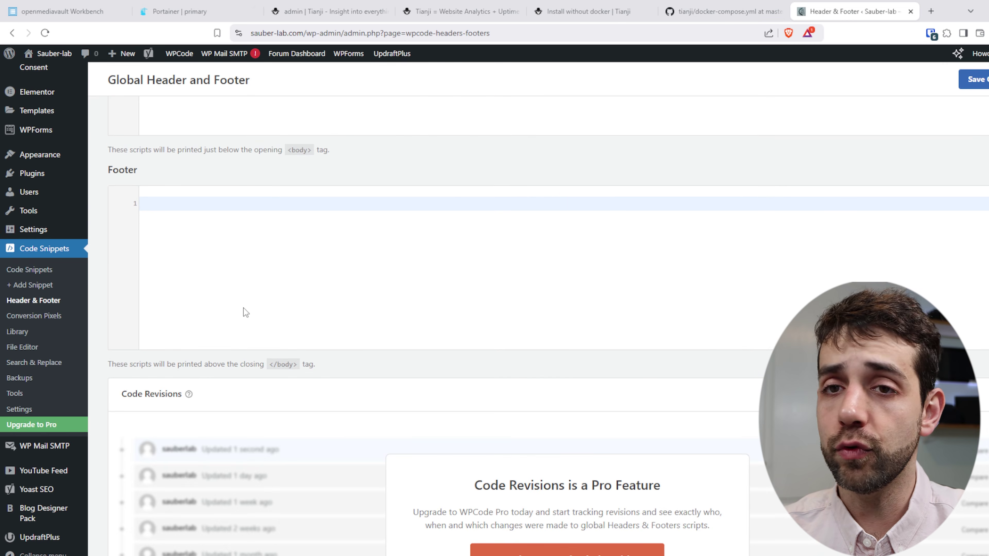
pyautogui.scroll(10, 243, 308)
pyautogui.moveTo(672, 274); pyautogui.dragTo(129, 275)
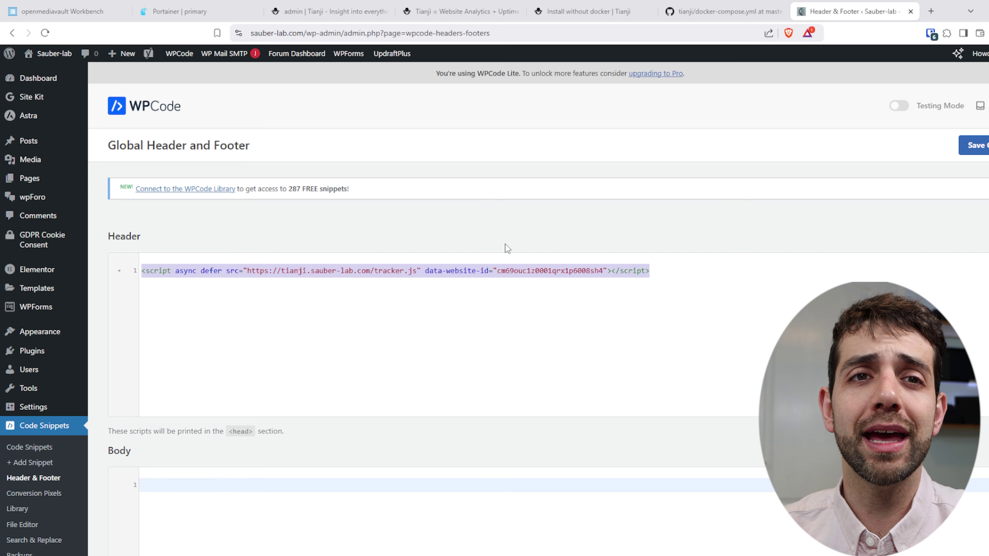
pyautogui.click(978, 146)
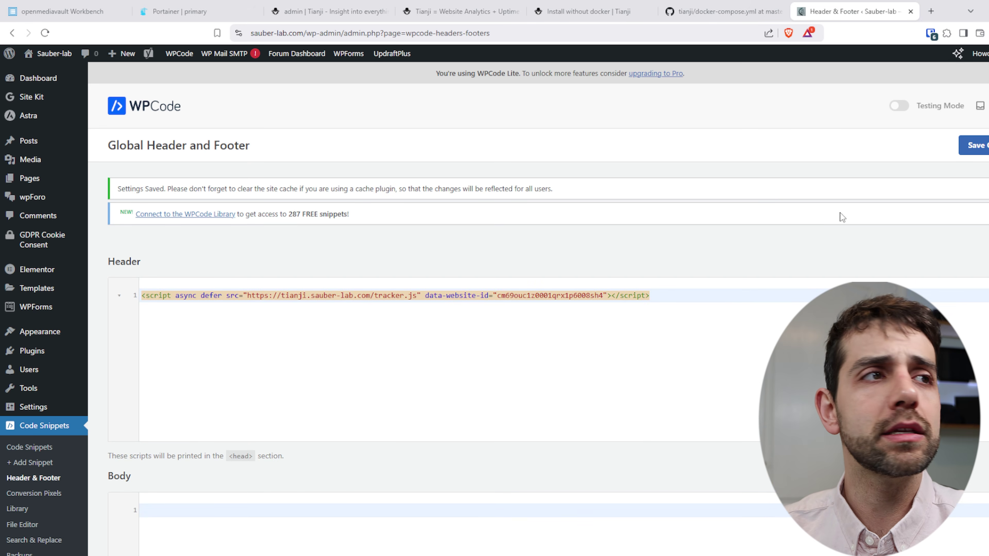
# - Visit sauber-lab.com and read the Nextcloud on Oracle Cloud blog post to generate a tracked view
pyautogui.moveTo(47, 54)
pyautogui.click(52, 78)
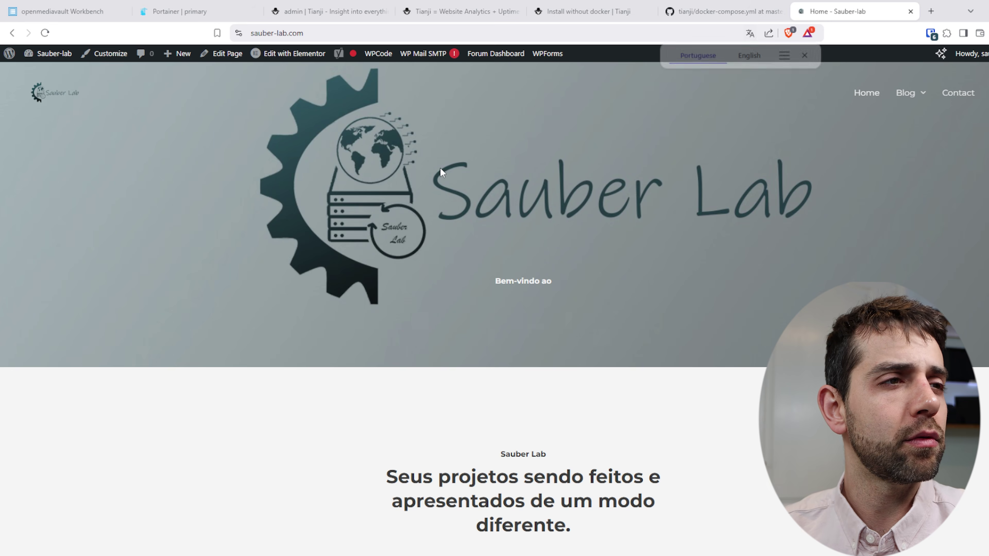
pyautogui.scroll(-5, 485, 258)
pyautogui.scroll(5, 801, 223)
pyautogui.click(894, 93)
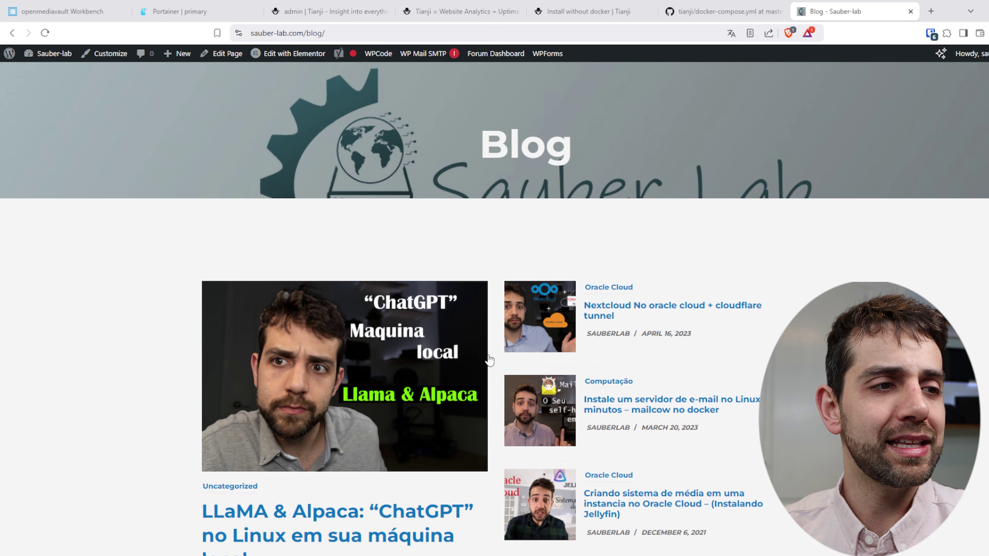
pyautogui.click(557, 296)
pyautogui.scroll(-10, 341, 195)
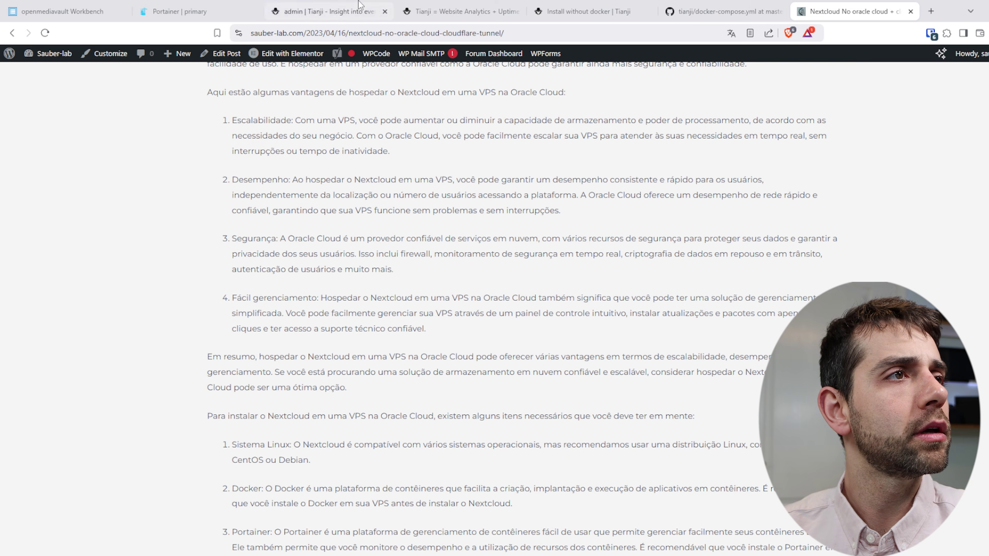
pyautogui.click(323, 11)
# - Refresh the SauberLab stats to confirm 7 views, including the Nextcloud Oracle Cloud post
pyautogui.click(655, 261)
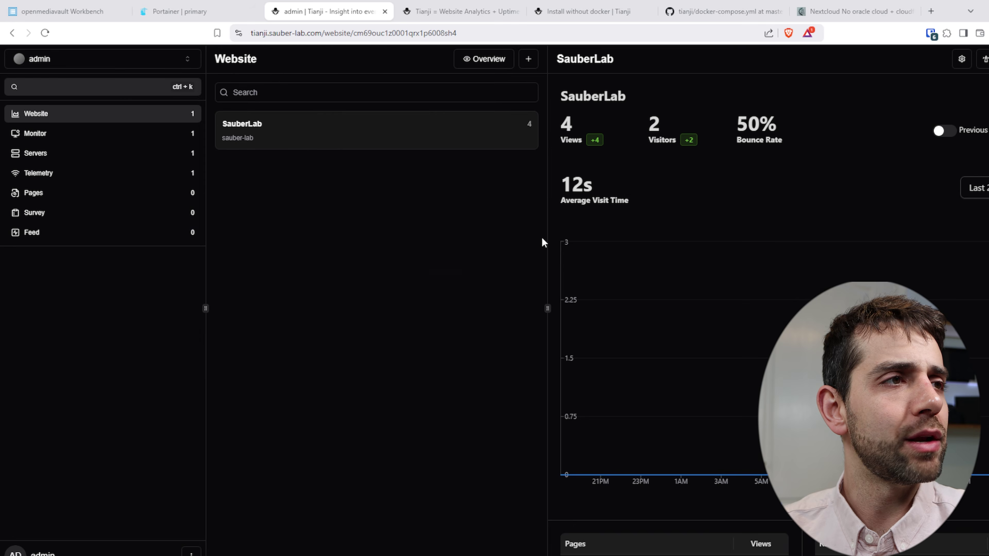
pyautogui.click(45, 33)
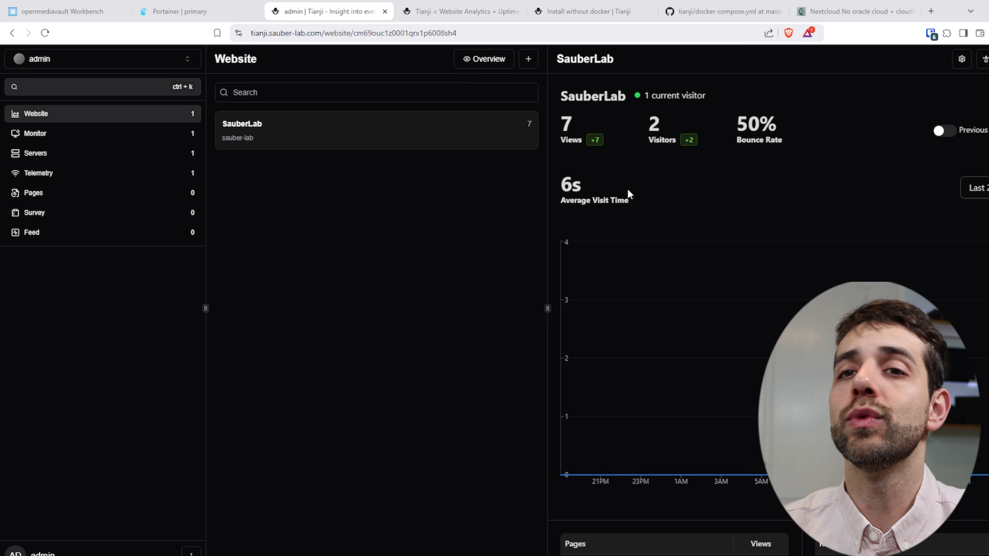
pyautogui.scroll(-6, 627, 189)
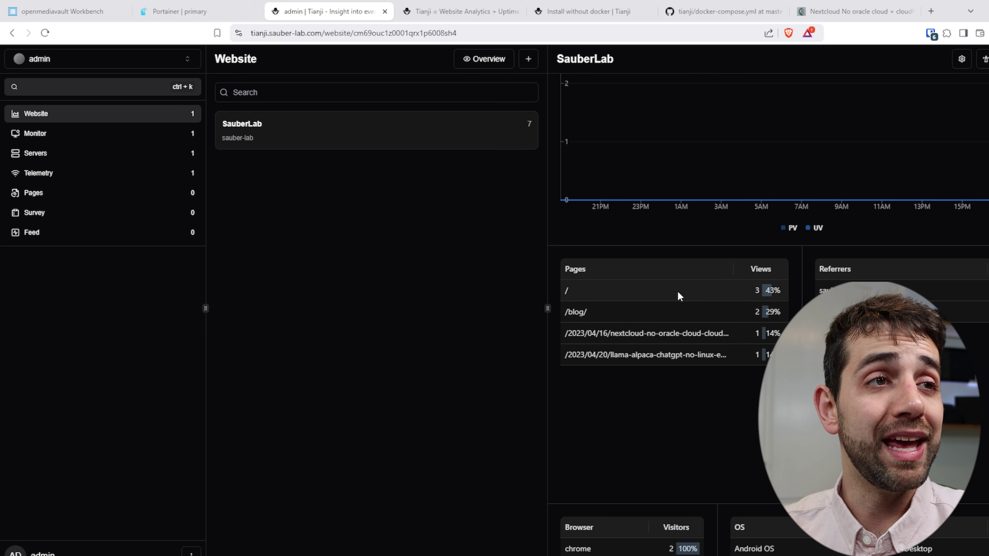
pyautogui.click(265, 33)
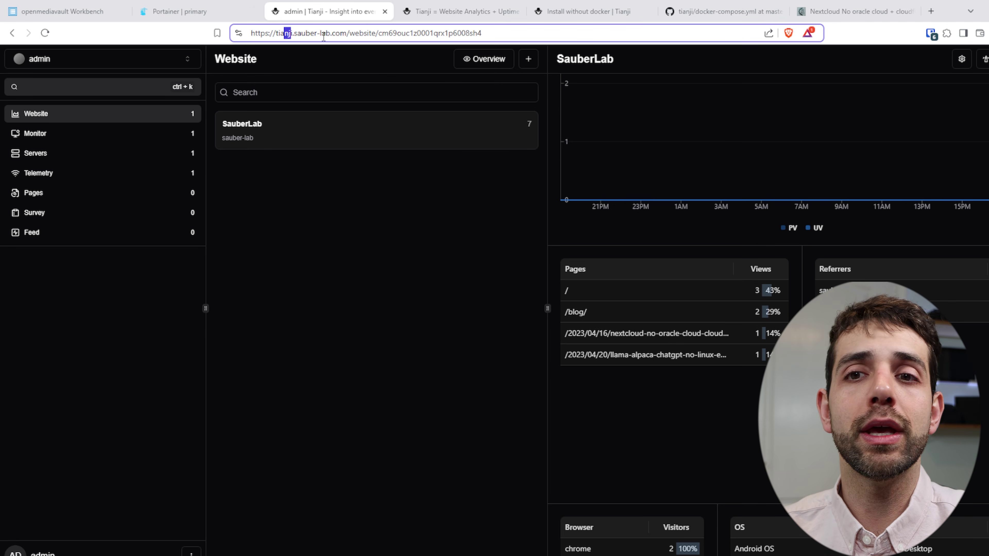
pyautogui.click(35, 135)
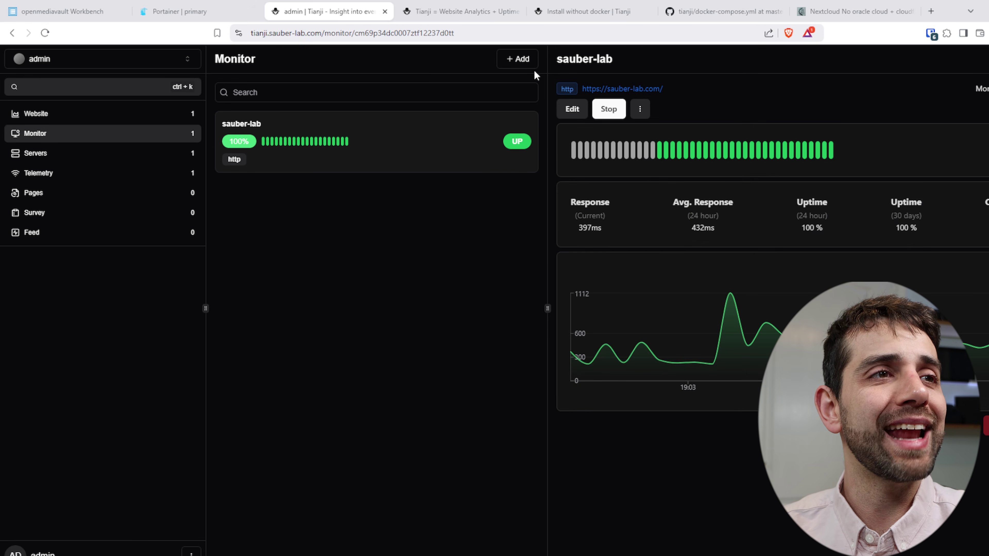
# - Create a Ping monitor for host 192.168.1.253
pyautogui.click(521, 60)
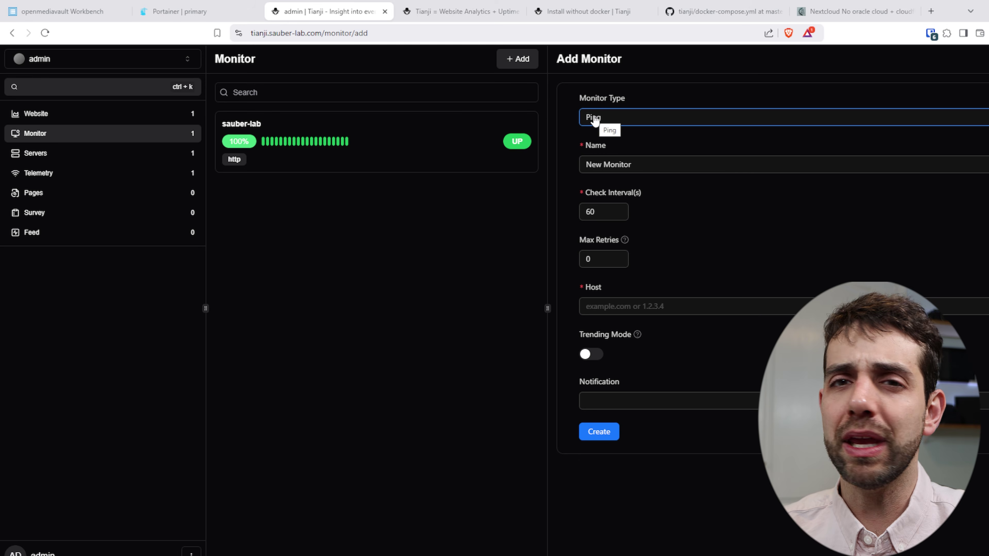
pyautogui.click(619, 303)
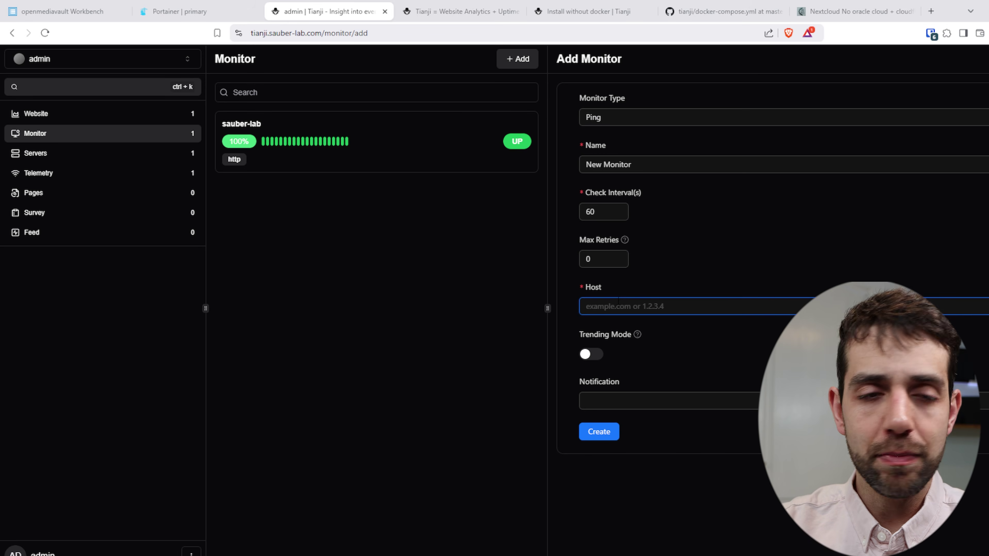
pyautogui.write('192.168.1.253')
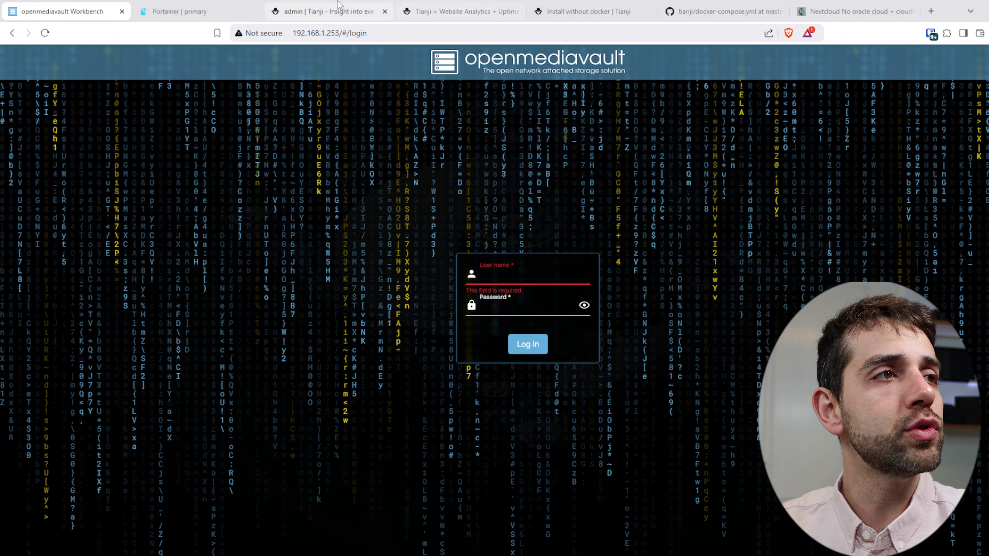
pyautogui.click(338, 6)
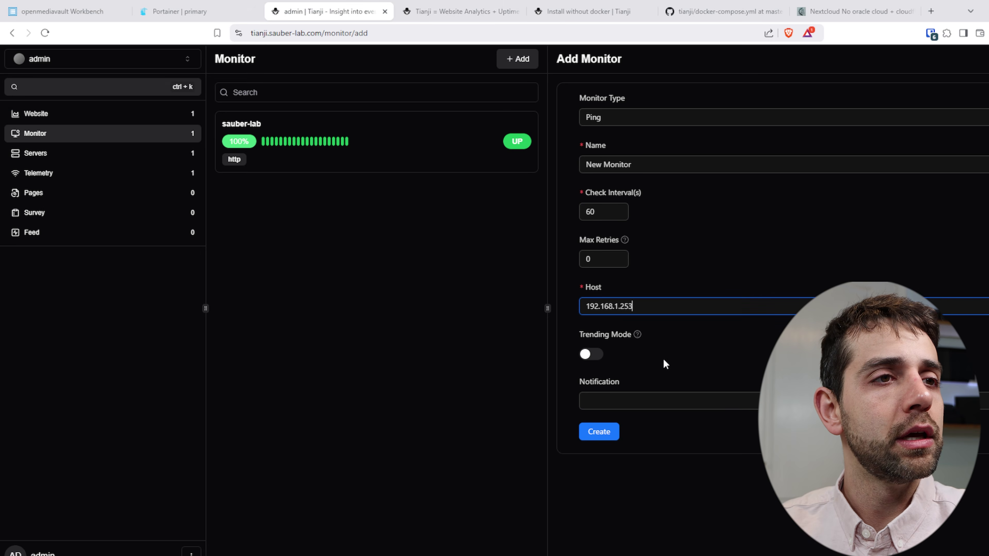
pyautogui.click(606, 437)
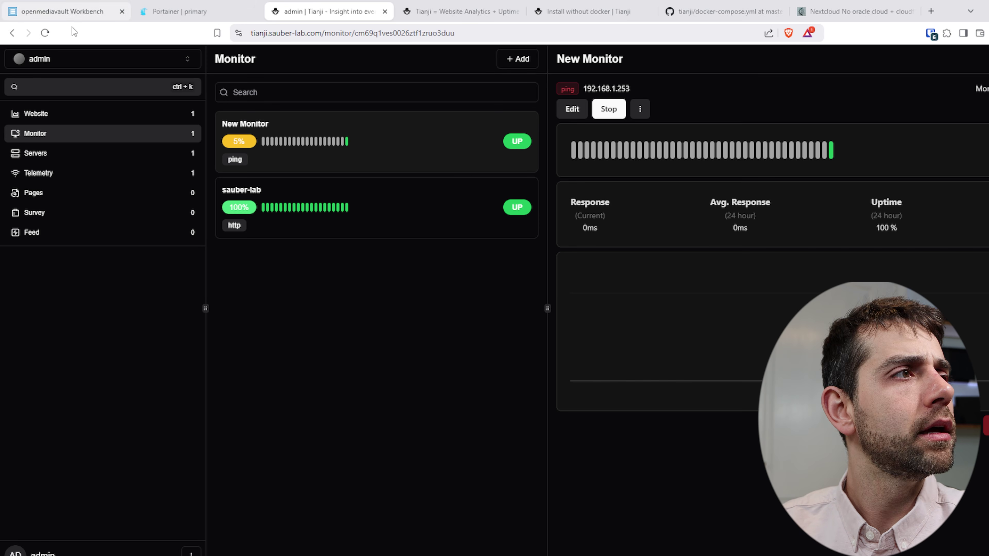
# - Reload the monitor list and inspect the current and average response times
pyautogui.click(45, 33)
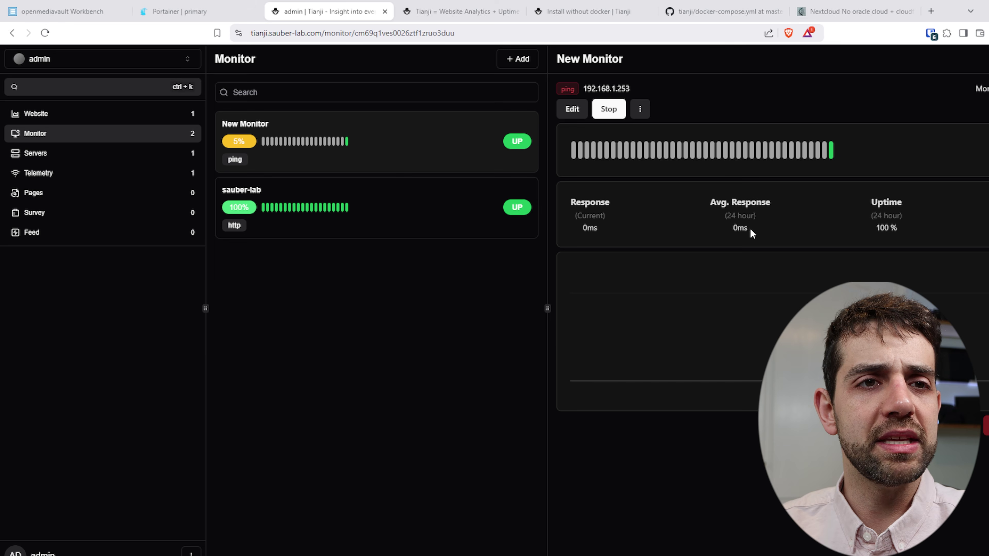
pyautogui.doubleClick(589, 228)
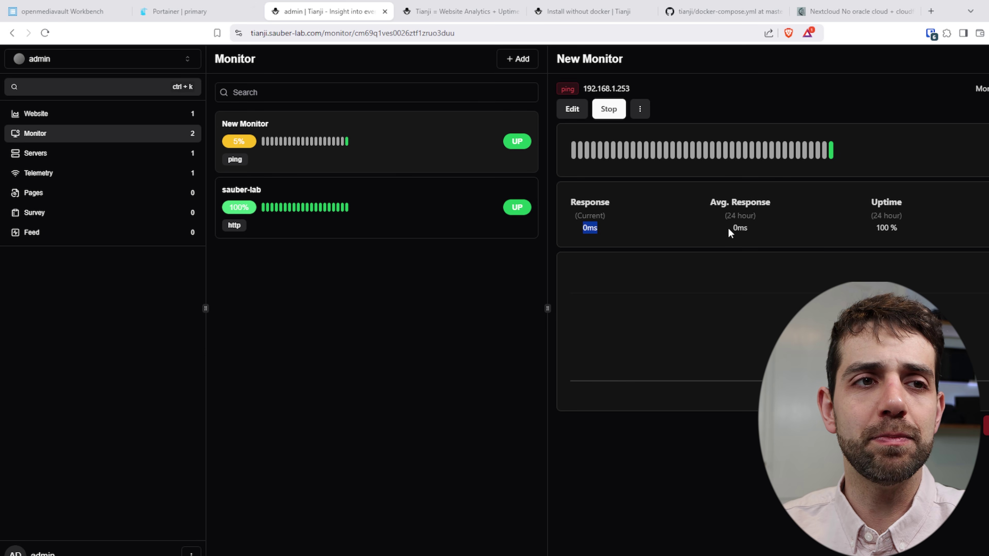
pyautogui.moveTo(736, 228); pyautogui.dragTo(772, 249)
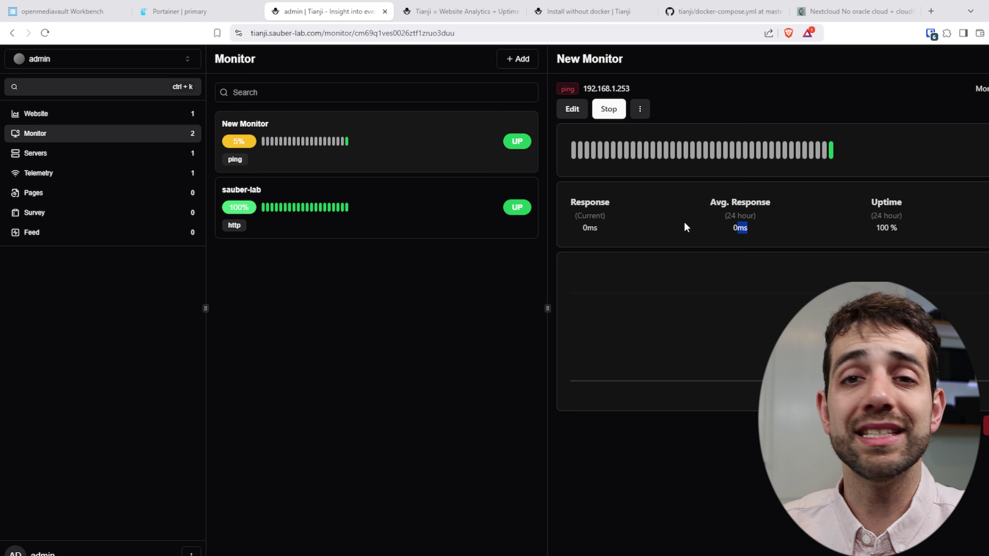
pyautogui.click(46, 152)
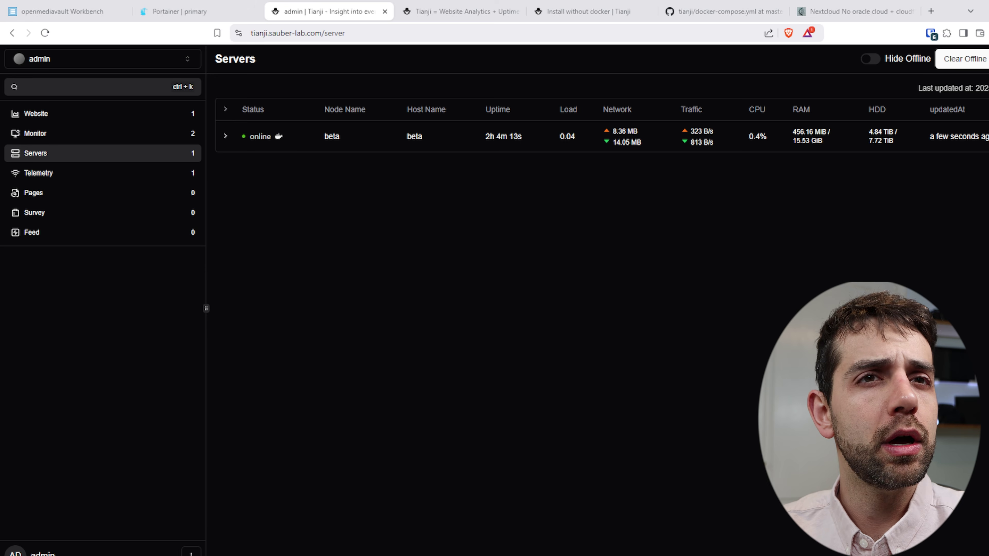
# - Review the server agent's Install, Uninstall and Restart commands in the install dialog, then close it
pyautogui.click(986, 59)
pyautogui.moveTo(417, 292); pyautogui.dragTo(625, 332)
pyautogui.click(459, 255)
pyautogui.click(413, 297)
pyautogui.click(448, 255)
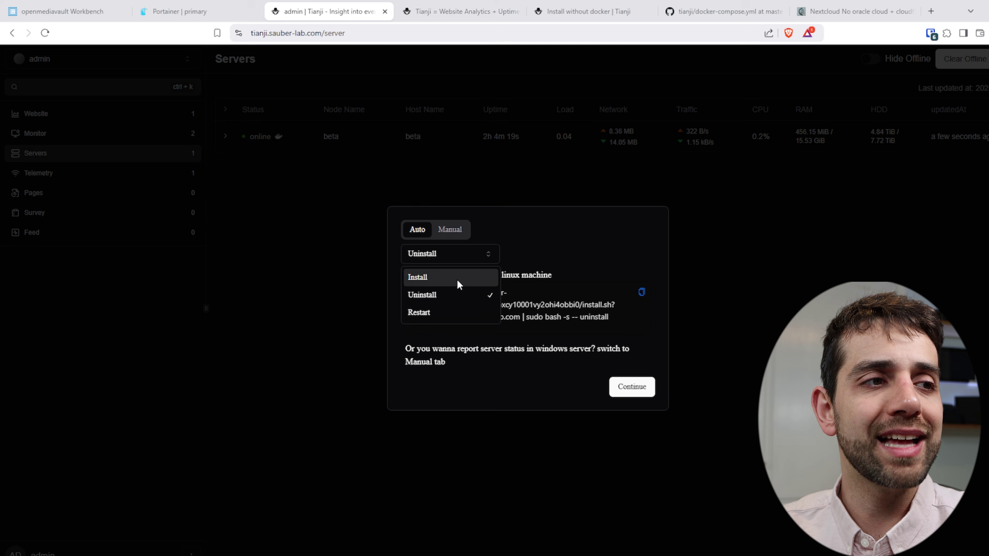
pyautogui.click(448, 318)
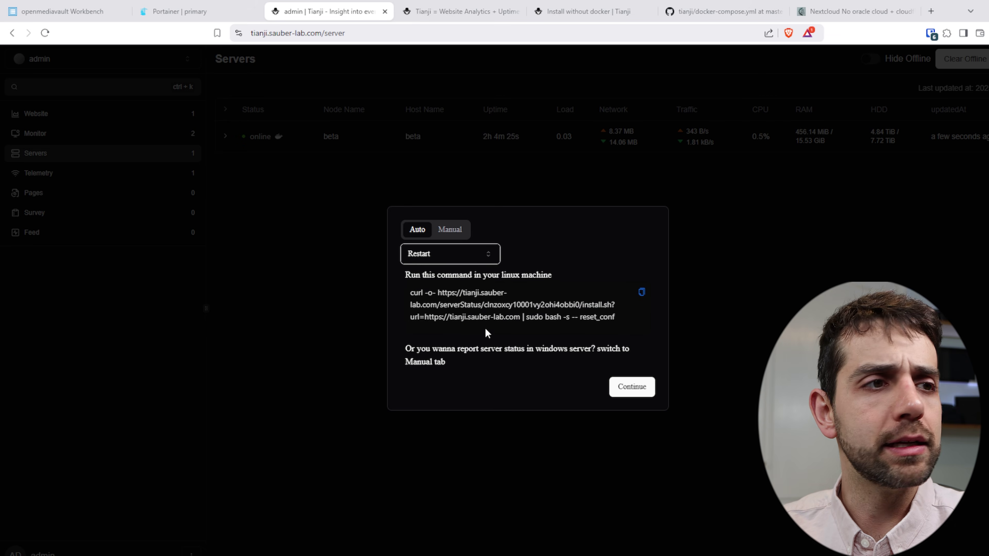
pyautogui.click(455, 255)
pyautogui.click(426, 279)
pyautogui.moveTo(400, 300); pyautogui.dragTo(578, 330)
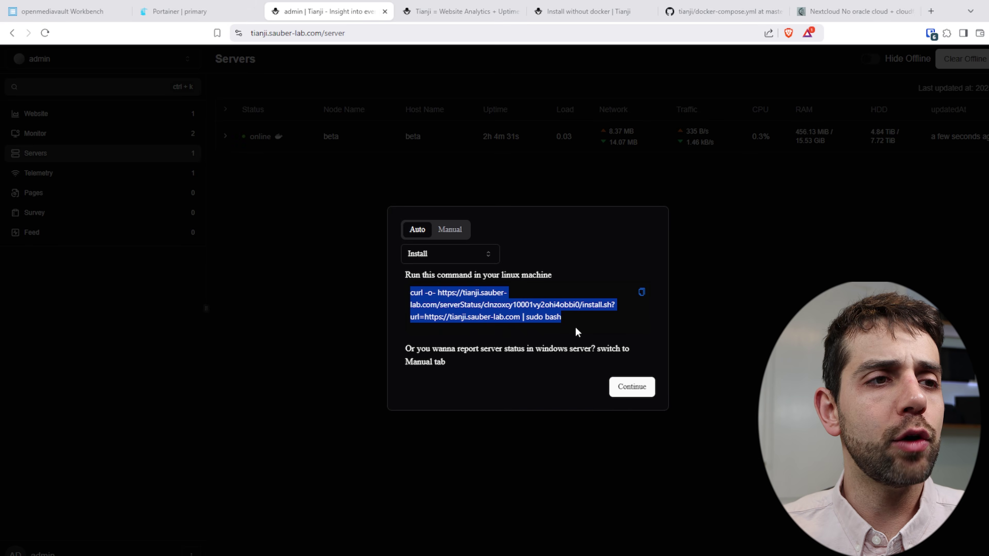
pyautogui.click(693, 172)
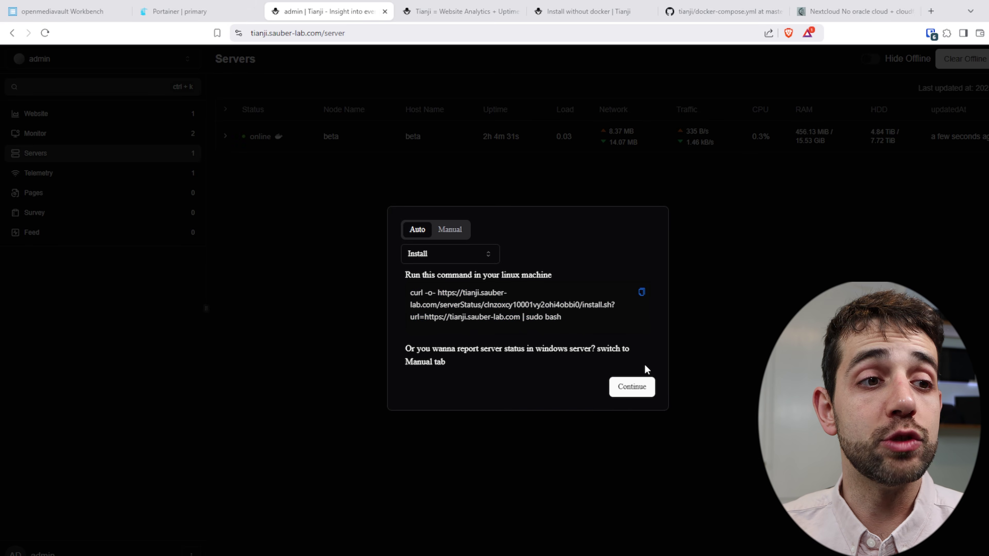
pyautogui.click(640, 387)
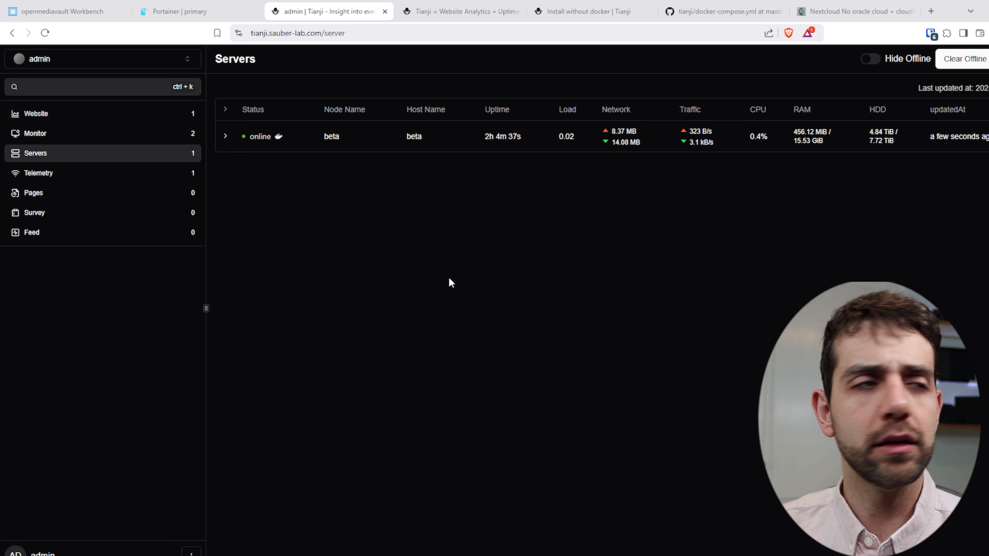
# - Begin adding a new telemetry entry and dismiss the name autofill suggestions
pyautogui.click(81, 174)
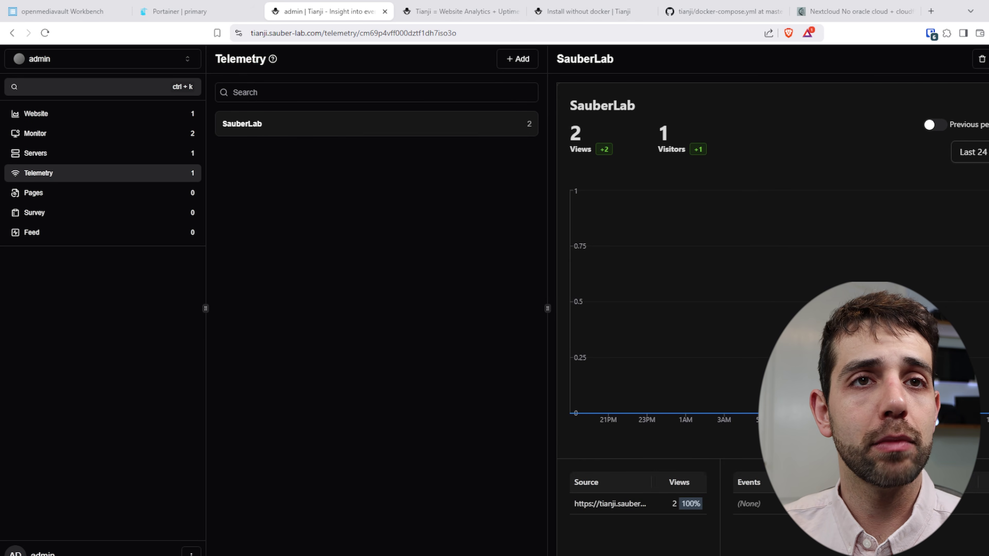
pyautogui.click(514, 62)
pyautogui.click(603, 123)
pyautogui.click(664, 280)
# - Copy SauberLab's telemetry .gif image link, then close the usage guide and return to Feed
pyautogui.click(360, 129)
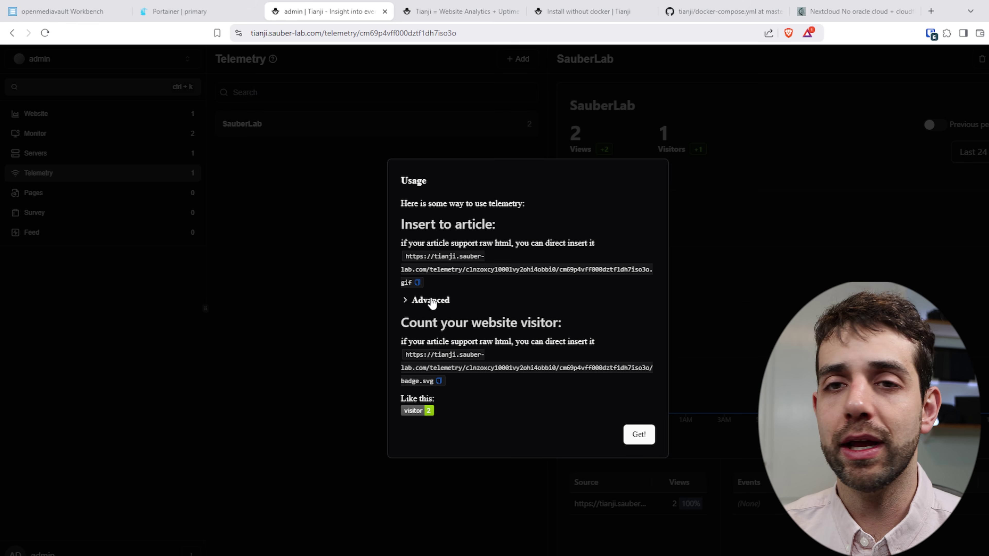
pyautogui.click(418, 282)
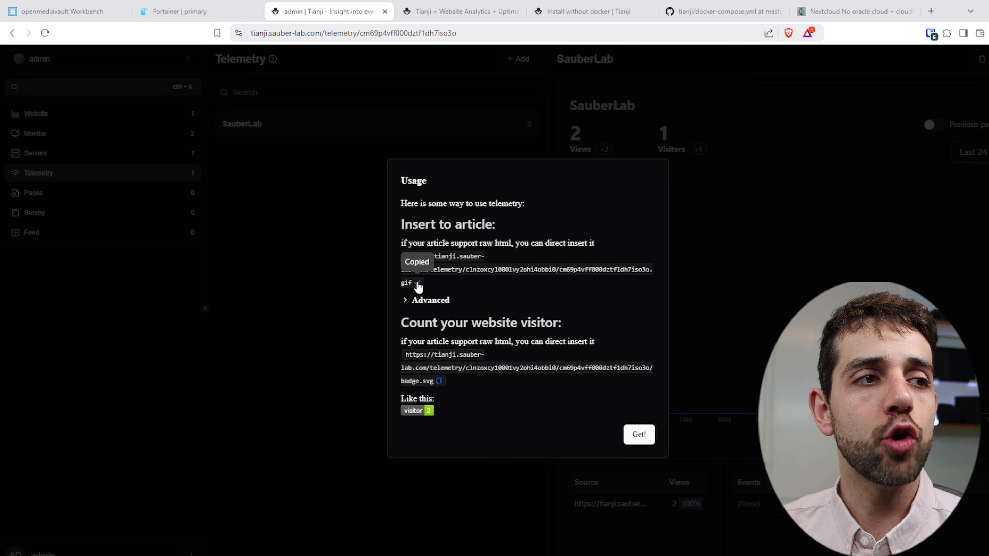
pyautogui.click(837, 11)
pyautogui.scroll(-15, 632, 270)
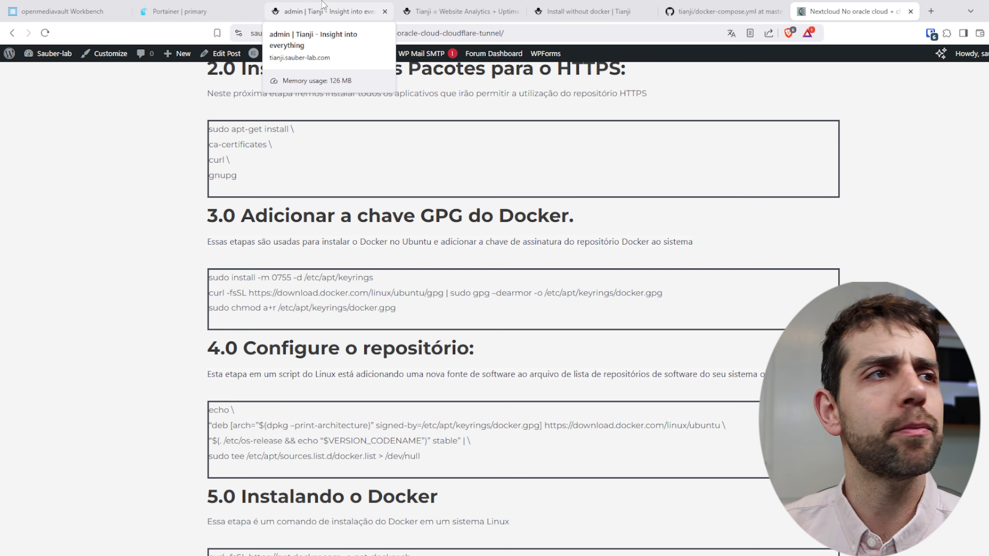
pyautogui.click(324, 8)
pyautogui.click(646, 437)
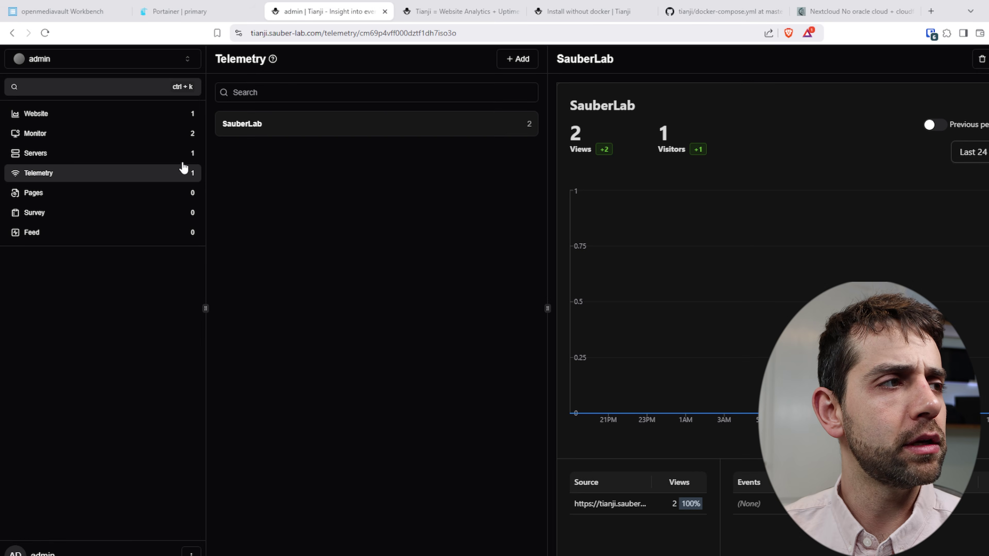
pyautogui.click(35, 236)
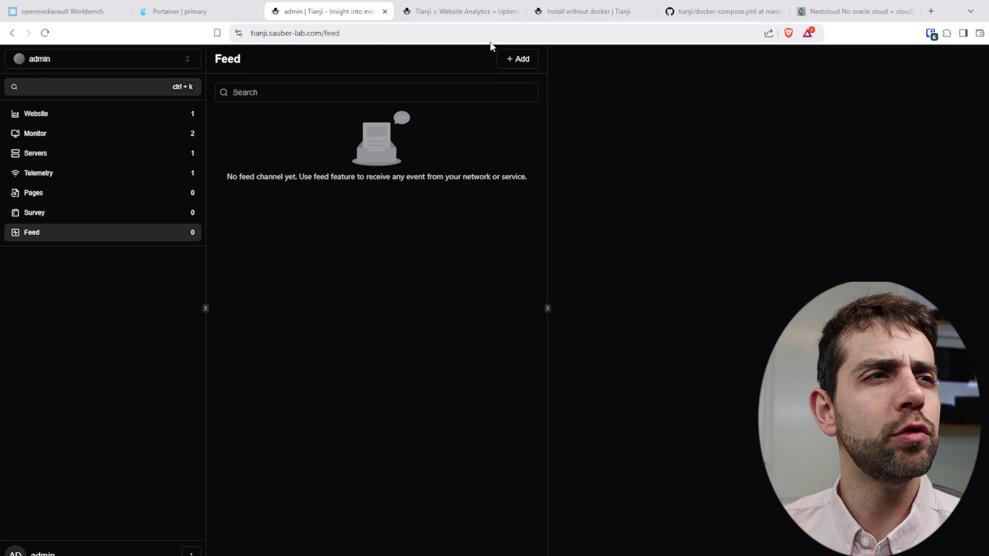
# - Start a new Feed channel named 'test' and go to create a notification for it
pyautogui.click(519, 62)
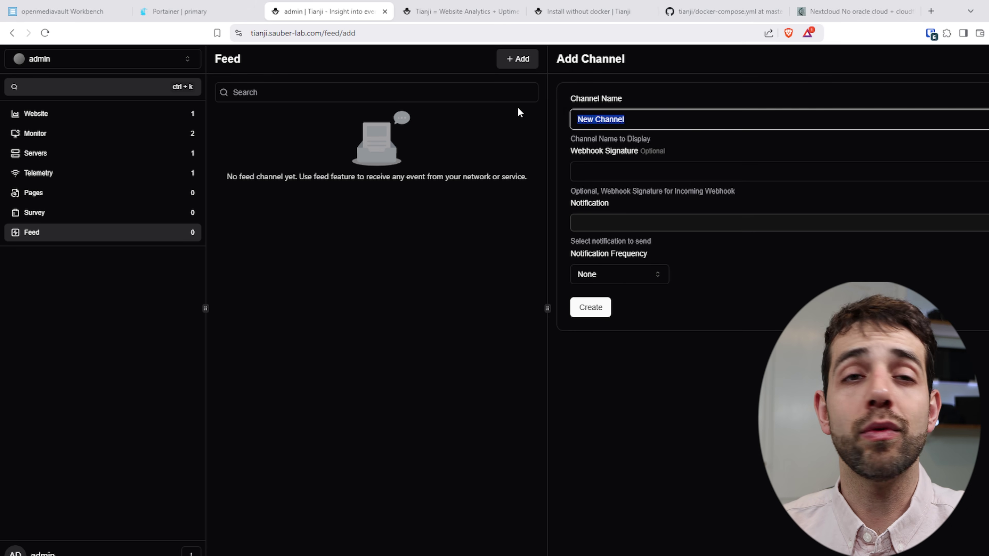
pyautogui.write('test')
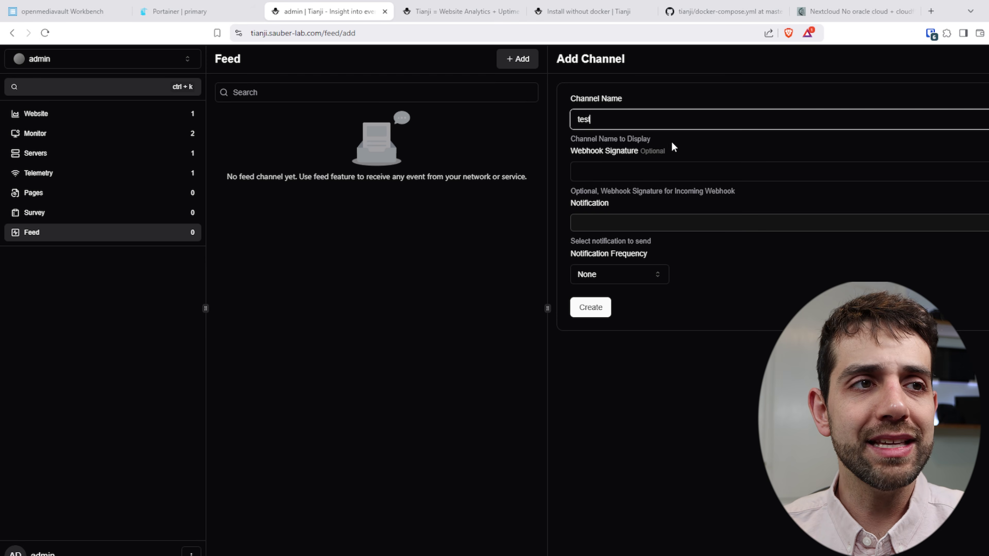
pyautogui.click(644, 171)
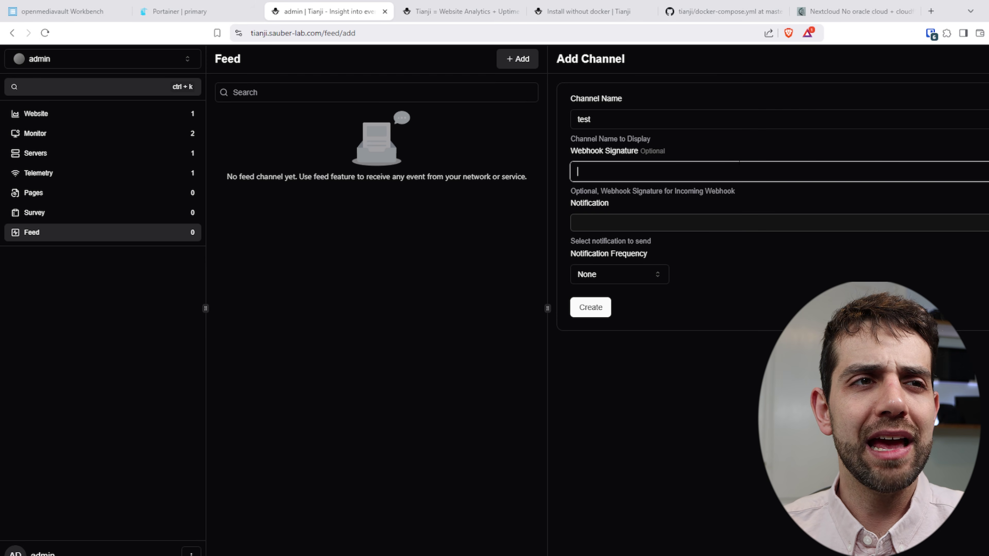
pyautogui.click(614, 225)
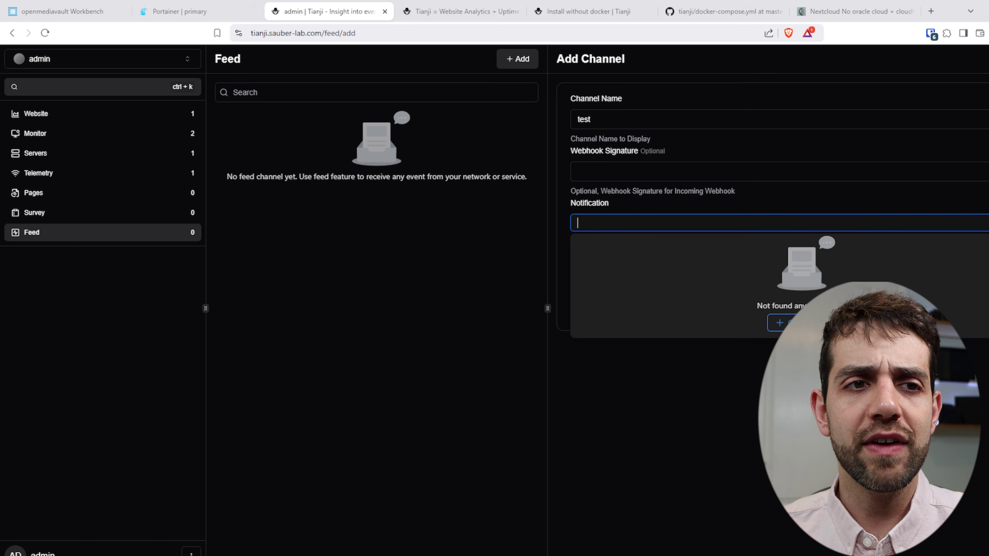
pyautogui.click(781, 322)
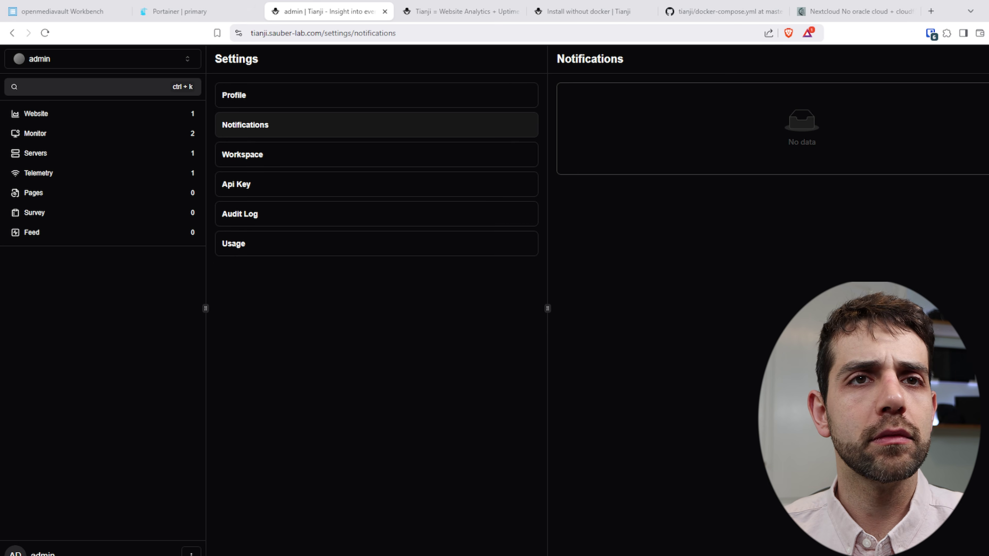
# - Add a new notification of type Apprise and open its notification services documentation
pyautogui.click(980, 59)
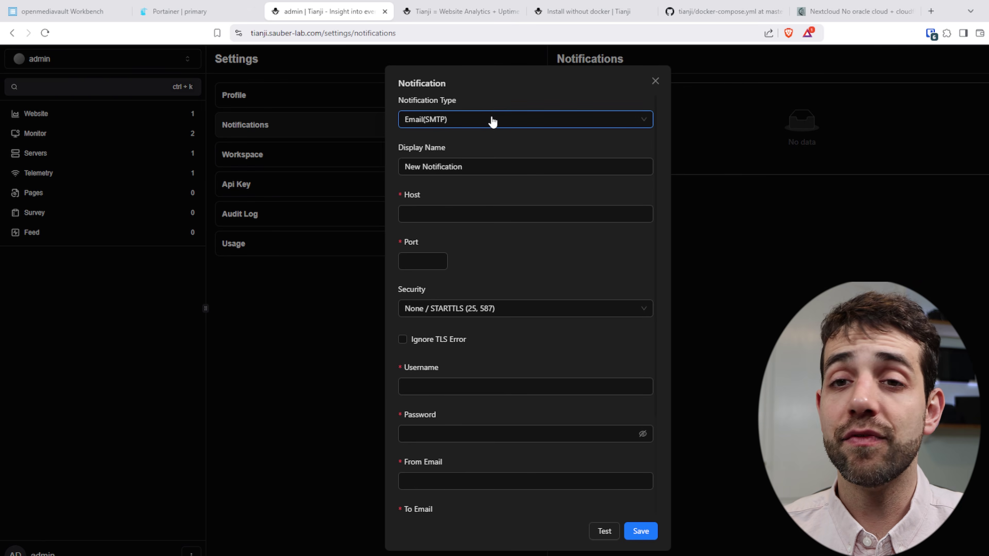
pyautogui.click(473, 124)
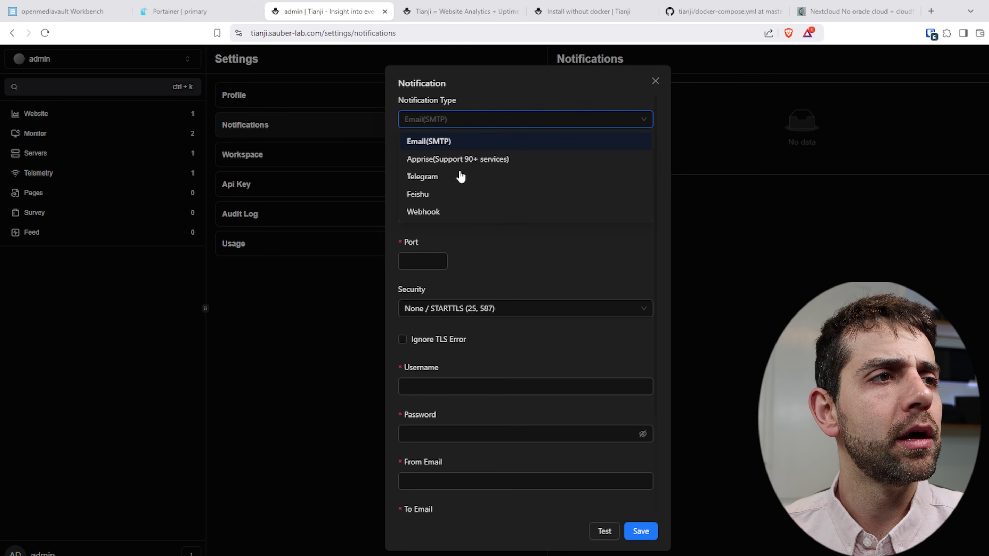
pyautogui.click(454, 163)
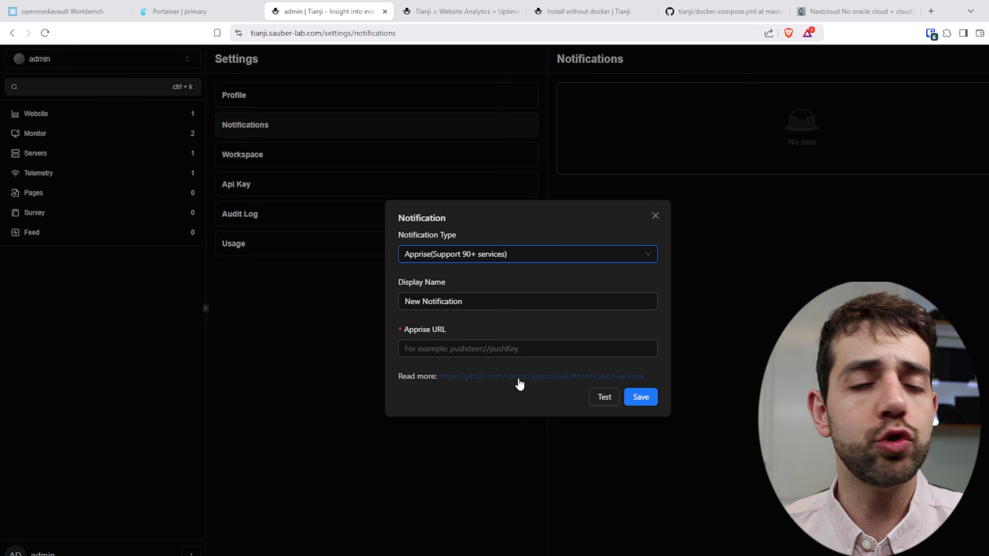
pyautogui.click(528, 377)
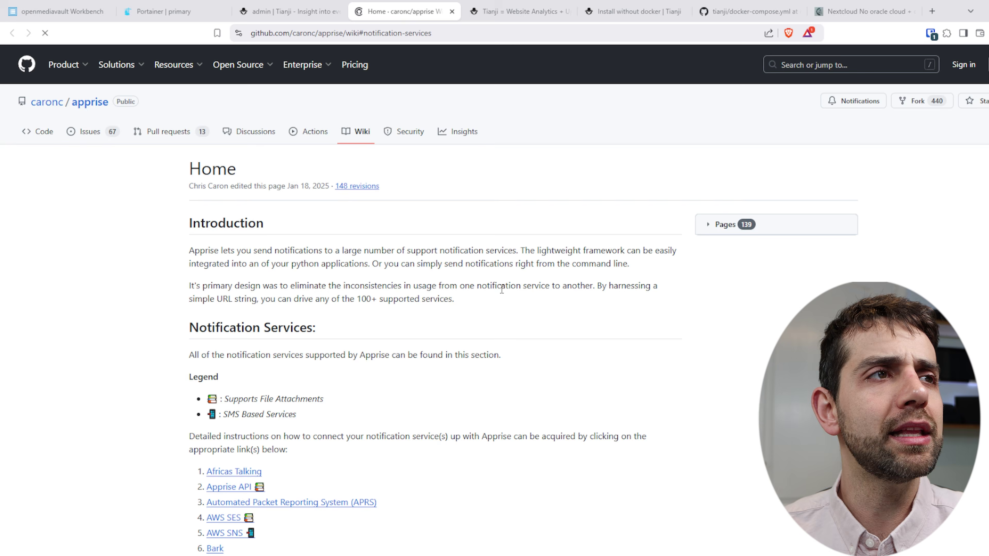
# - Look up the WhatsApp URL syntax in the Apprise wiki, then return to Tianji's Apprise URL field
pyautogui.scroll(-20, 245, 185)
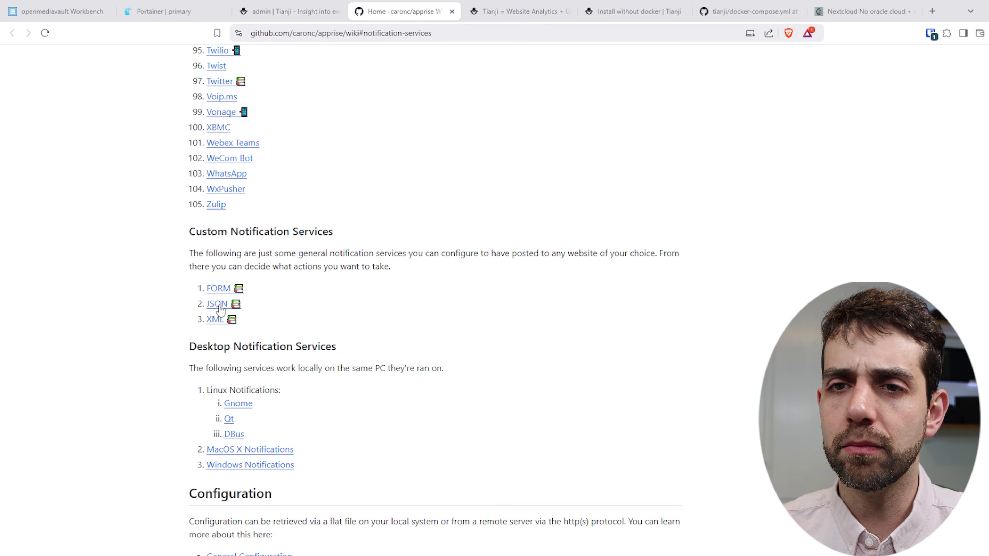
pyautogui.scroll(4, 247, 235)
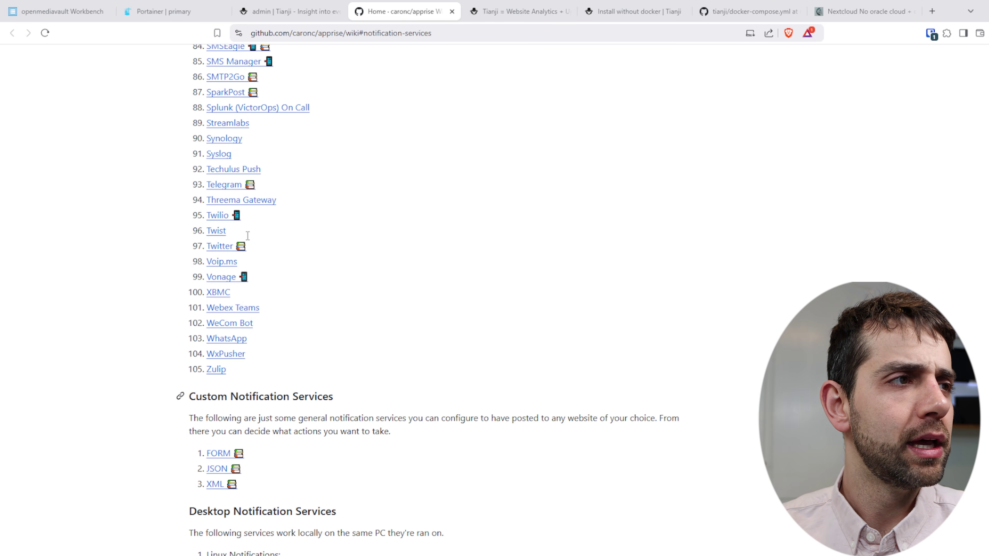
pyautogui.click(231, 340)
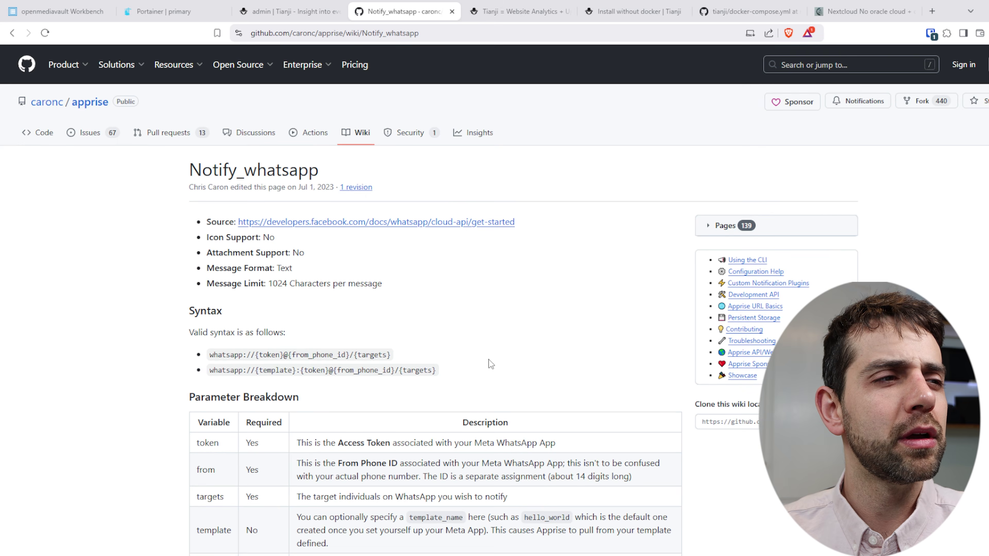
pyautogui.scroll(-5, 488, 360)
pyautogui.moveTo(214, 183); pyautogui.dragTo(539, 278)
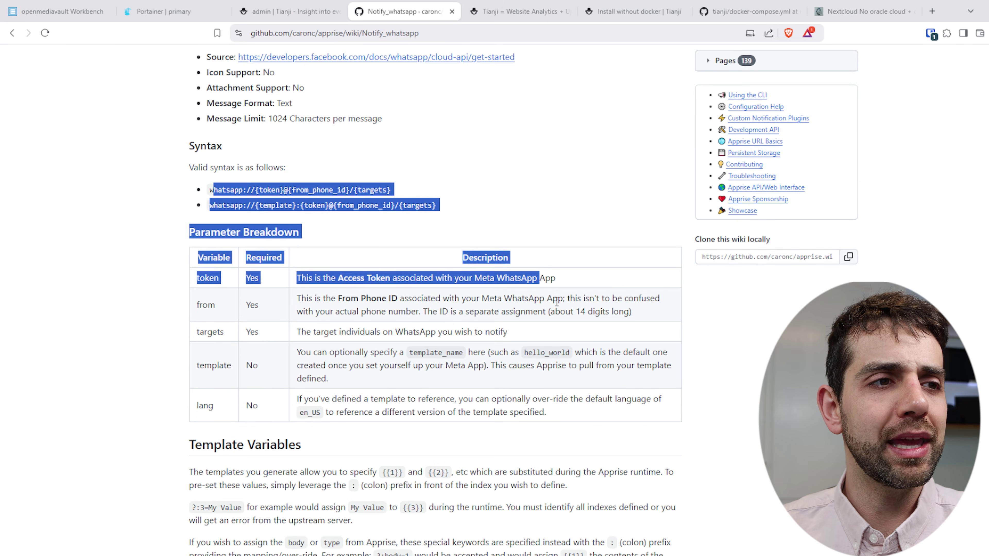
pyautogui.scroll(-5, 459, 392)
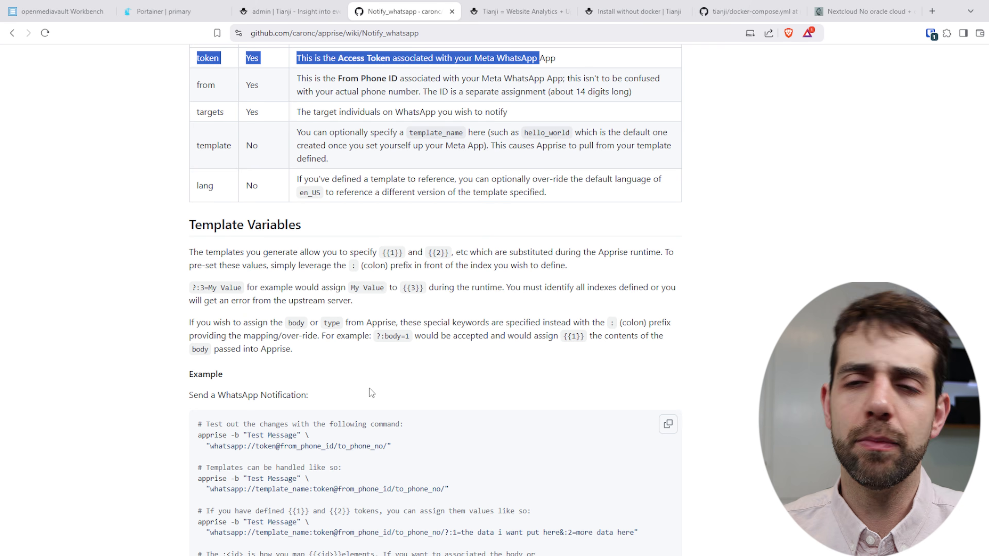
pyautogui.scroll(3, 369, 388)
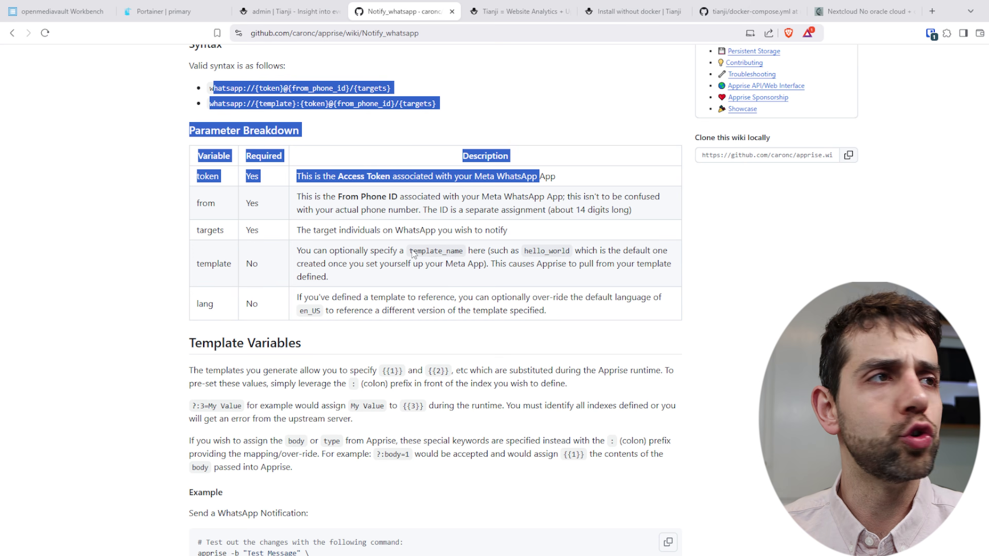
pyautogui.click(288, 6)
pyautogui.click(494, 349)
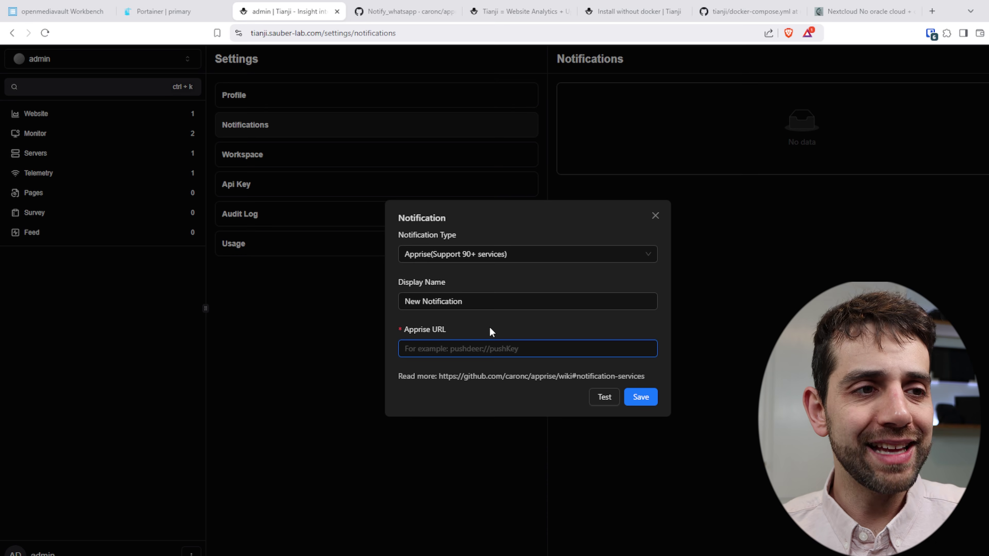
# - Discard the notification, reopen Feed's Add Channel form, and leave Notification and Notification Frequency at None
pyautogui.click(654, 214)
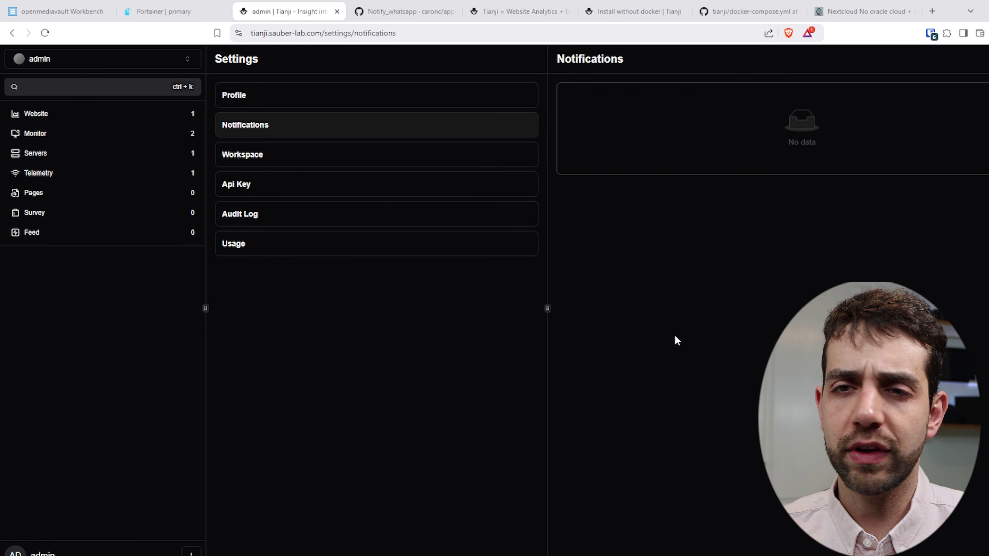
pyautogui.click(31, 232)
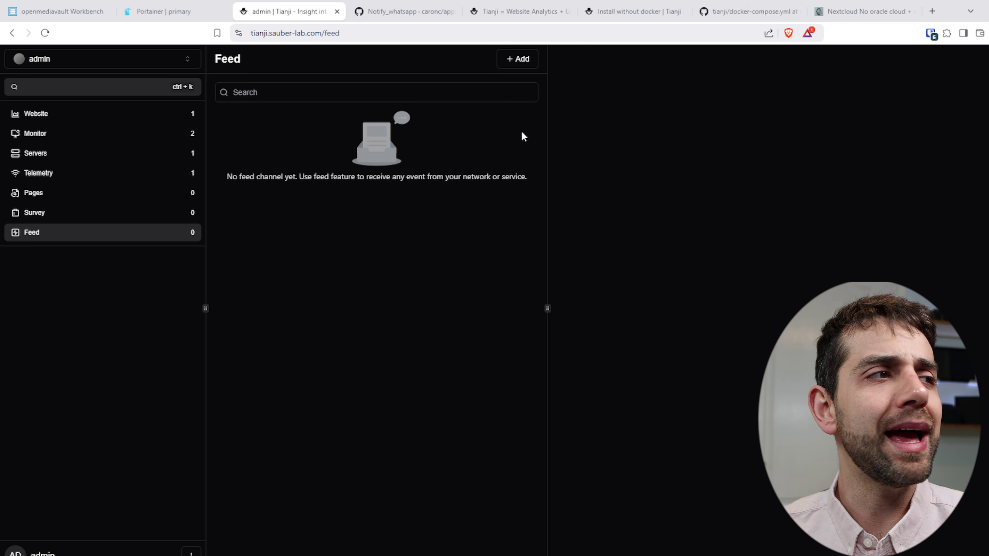
pyautogui.click(519, 59)
pyautogui.click(584, 223)
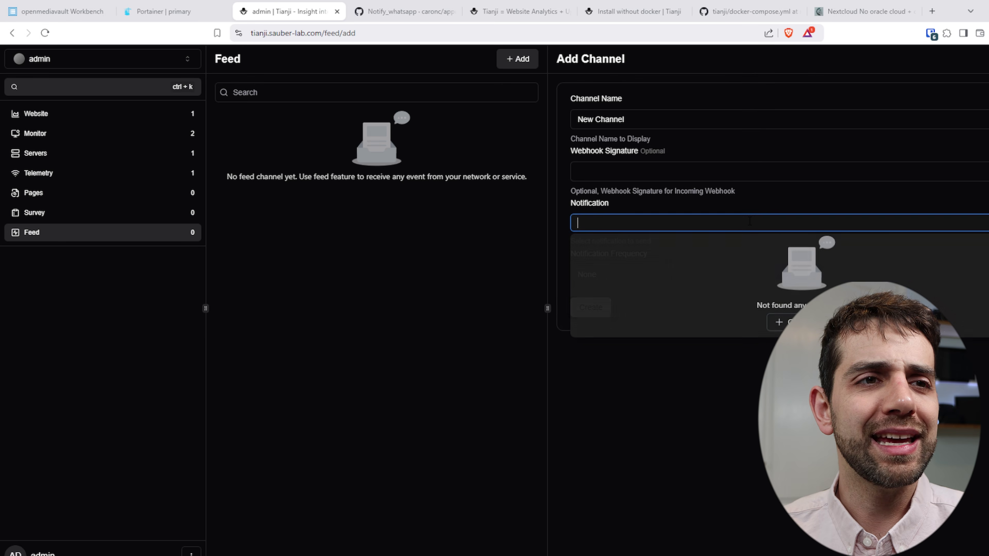
pyautogui.click(731, 355)
pyautogui.click(600, 275)
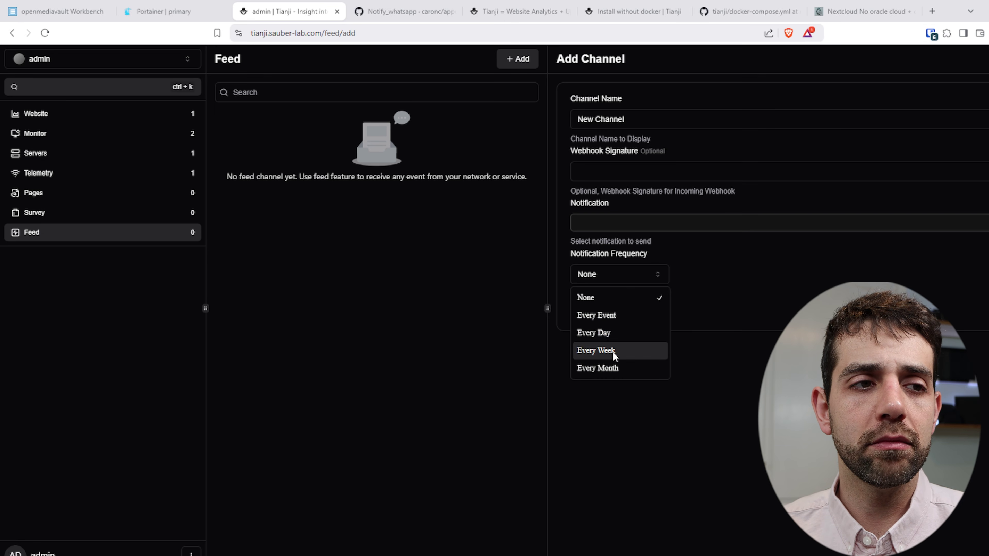
pyautogui.click(722, 406)
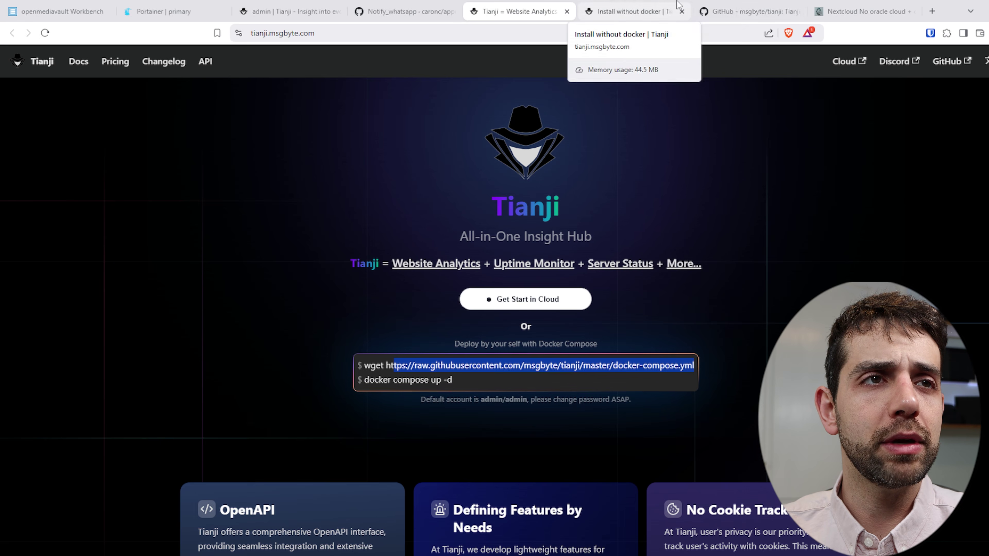
# - Review the msgbyte/tianji README Roadmap, highlighting unfinished items such as website analysis and the params guide
pyautogui.click(728, 5)
pyautogui.scroll(-10, 520, 485)
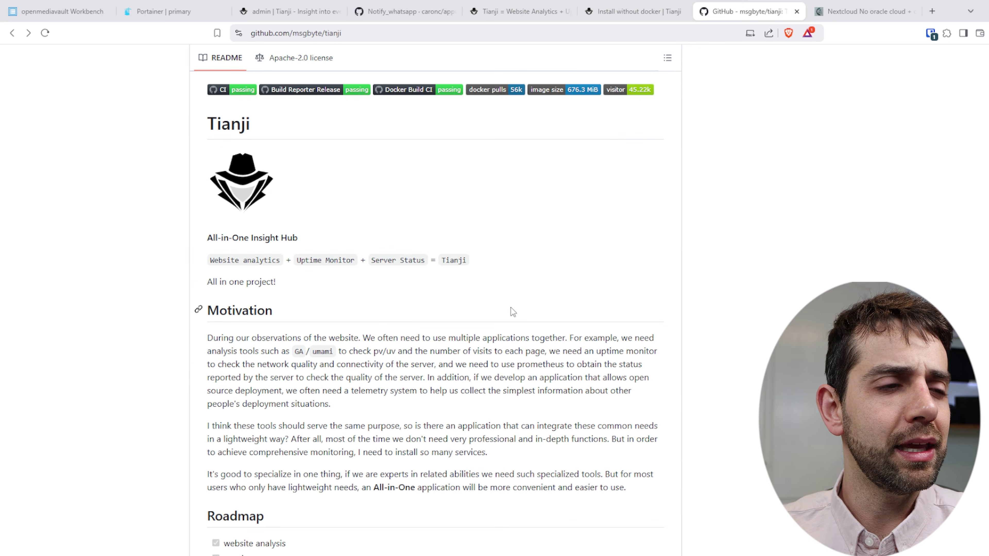
pyautogui.scroll(-8, 502, 332)
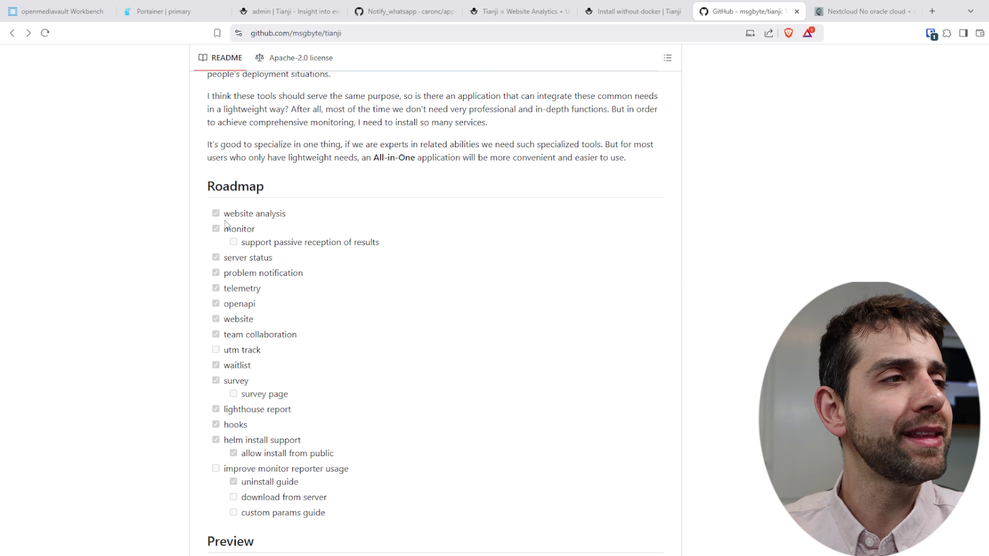
pyautogui.moveTo(227, 220); pyautogui.dragTo(316, 218)
pyautogui.moveTo(239, 231); pyautogui.dragTo(381, 243)
pyautogui.scroll(-3, 350, 251)
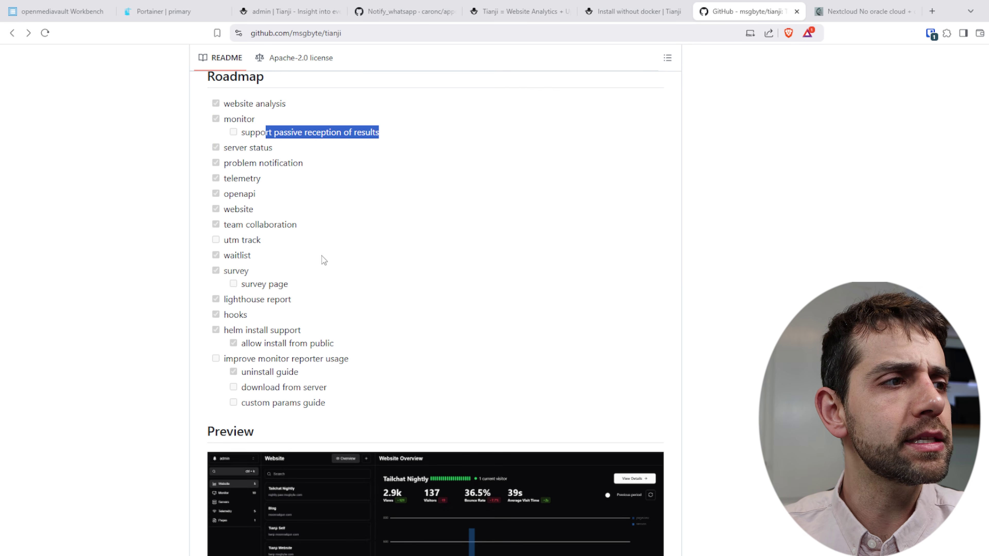
pyautogui.moveTo(241, 283); pyautogui.dragTo(291, 286)
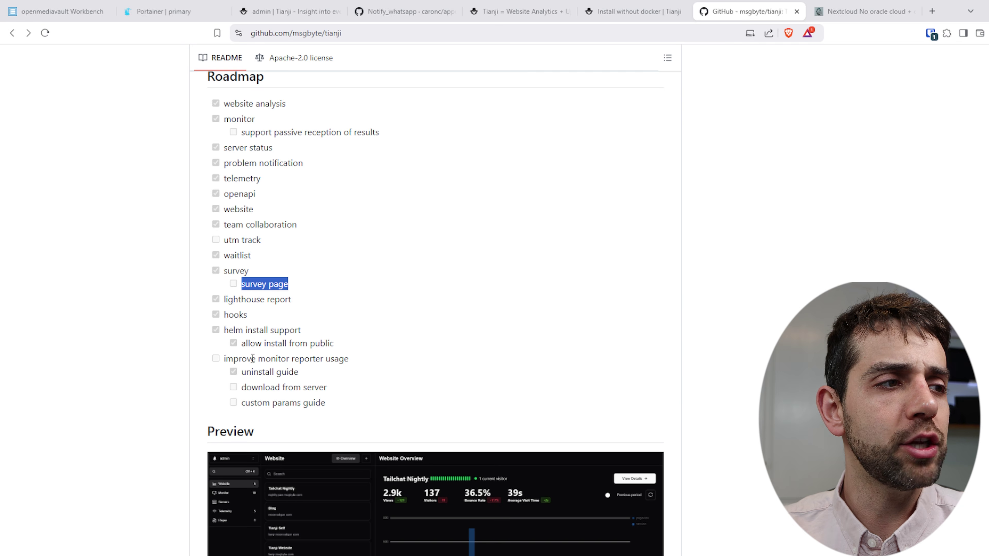
pyautogui.moveTo(242, 387); pyautogui.dragTo(352, 404)
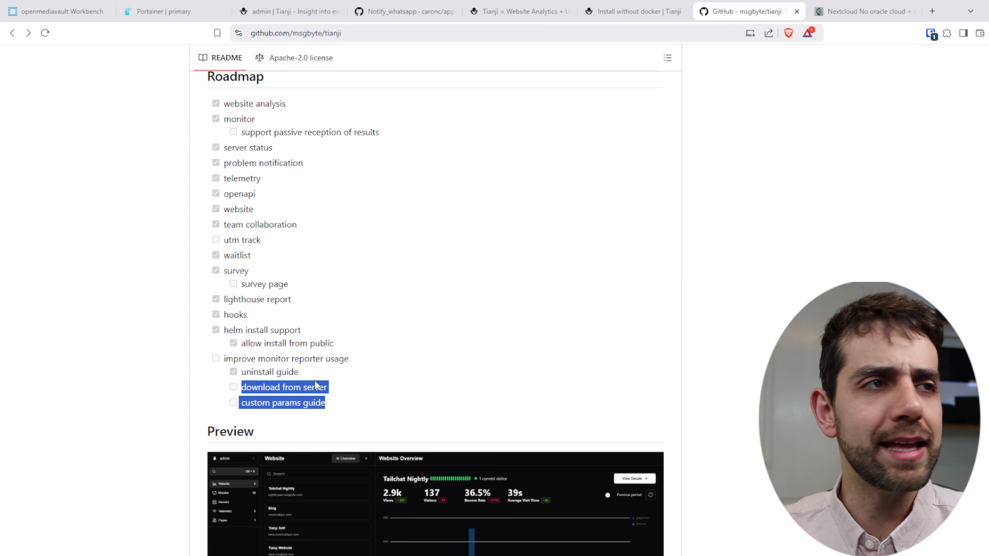
pyautogui.scroll(15, 302, 403)
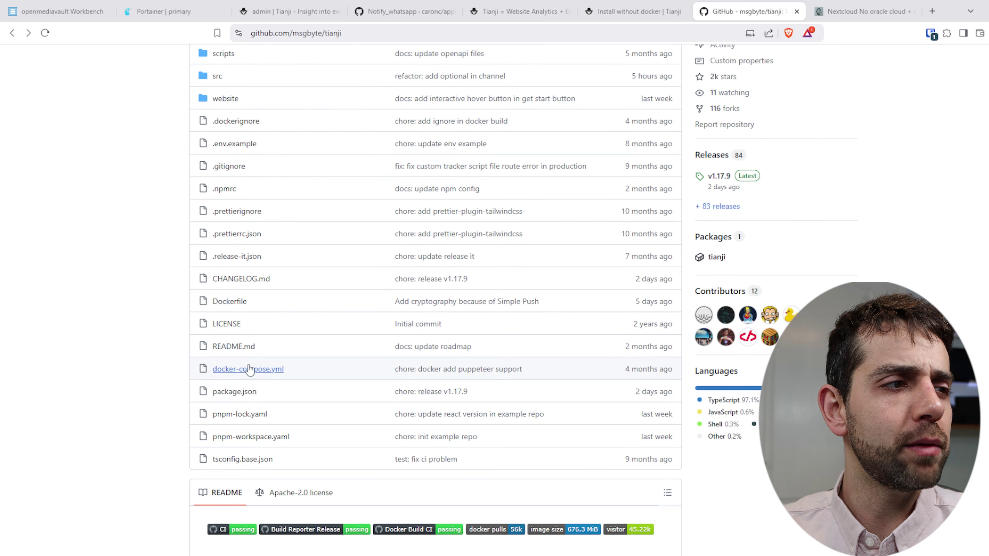
# - Copy lines 2–33 of tianji's docker-compose.yml (tianji and postgres services) and switch to Portainer
pyautogui.click(248, 368)
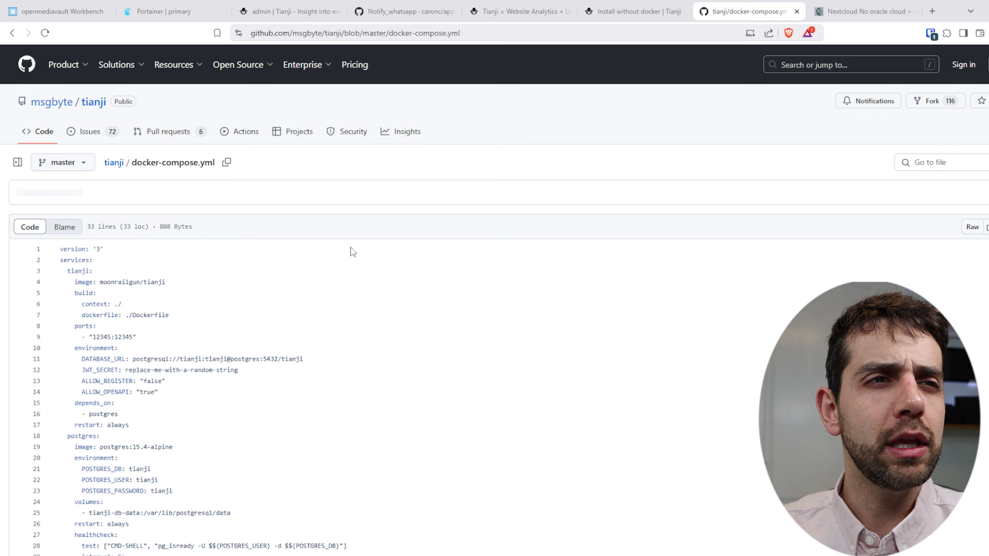
pyautogui.scroll(-3, 353, 269)
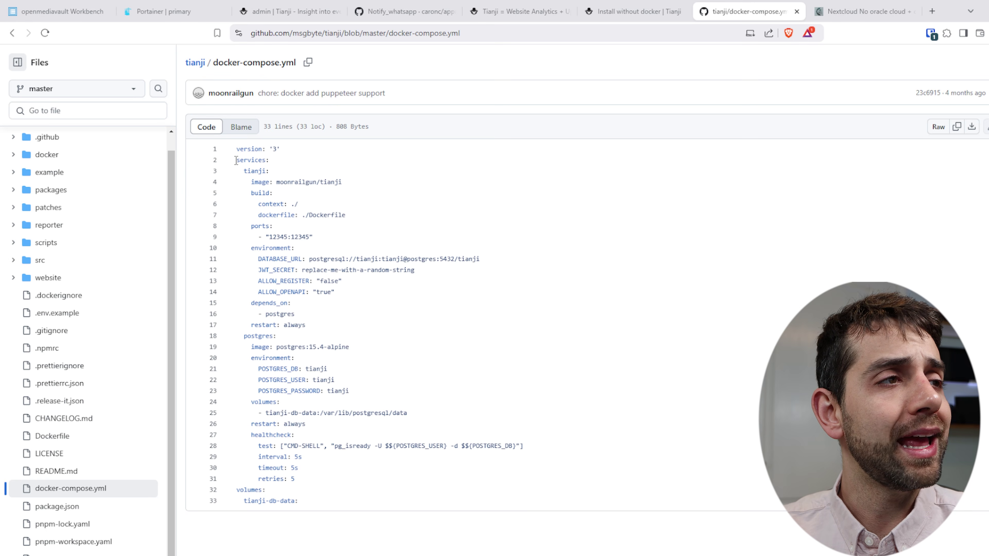
pyautogui.moveTo(236, 160); pyautogui.dragTo(348, 493)
pyautogui.hotkey('ctrl', 'c')
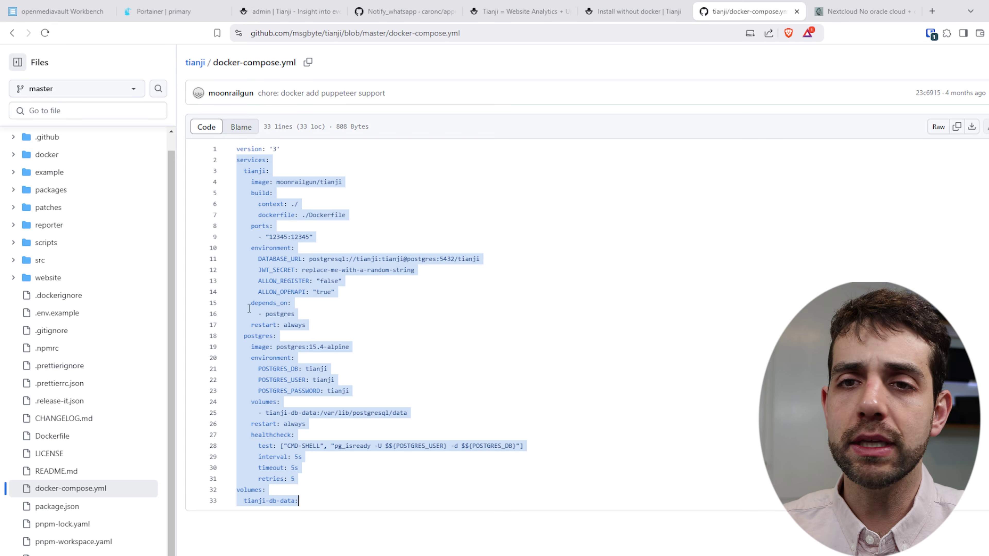
pyautogui.click(185, 6)
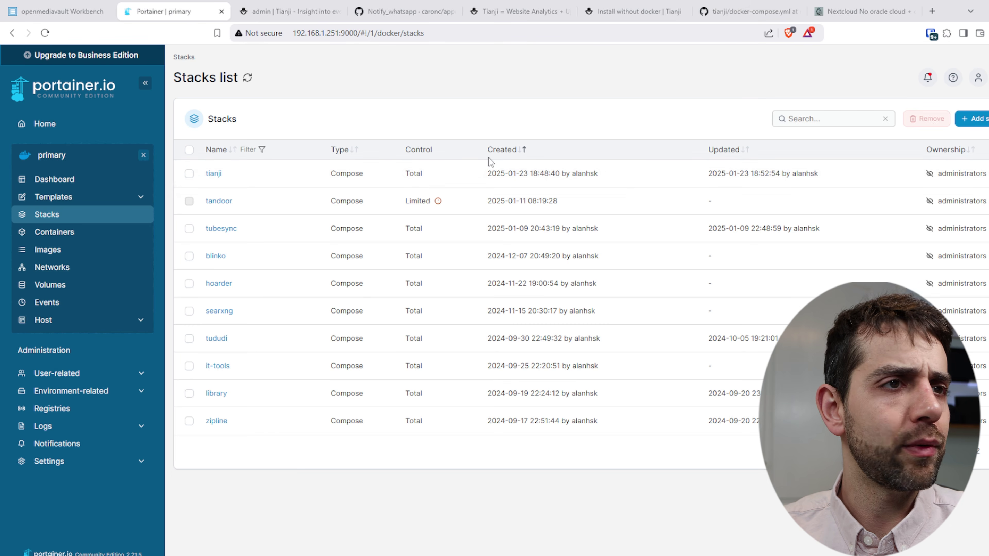
# - Remove the existing tianji stack from Portainer
pyautogui.click(189, 173)
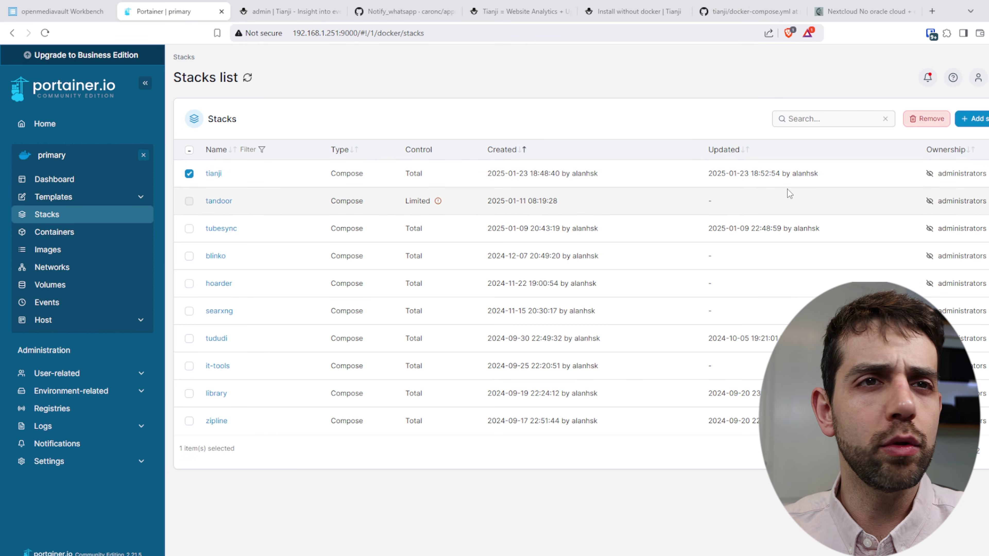
pyautogui.click(930, 120)
pyautogui.click(585, 350)
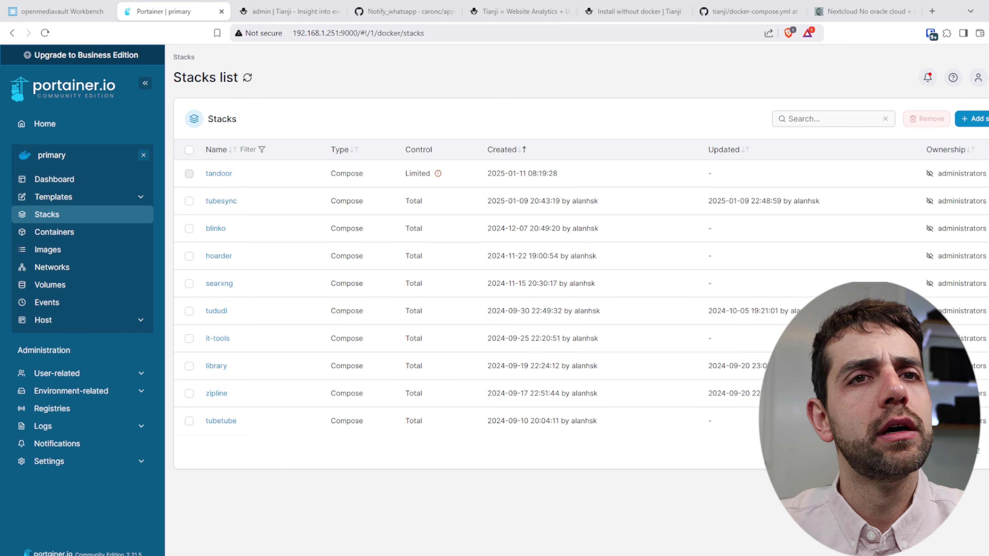
# - Create a new stack named tianji containing the pasted compose file
pyautogui.click(973, 119)
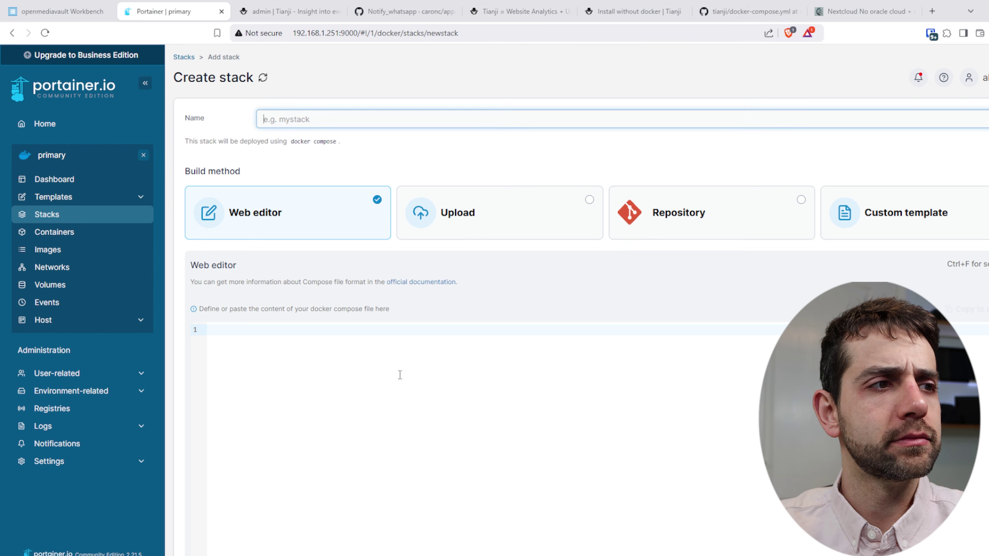
pyautogui.hotkey('ctrl', 'v')
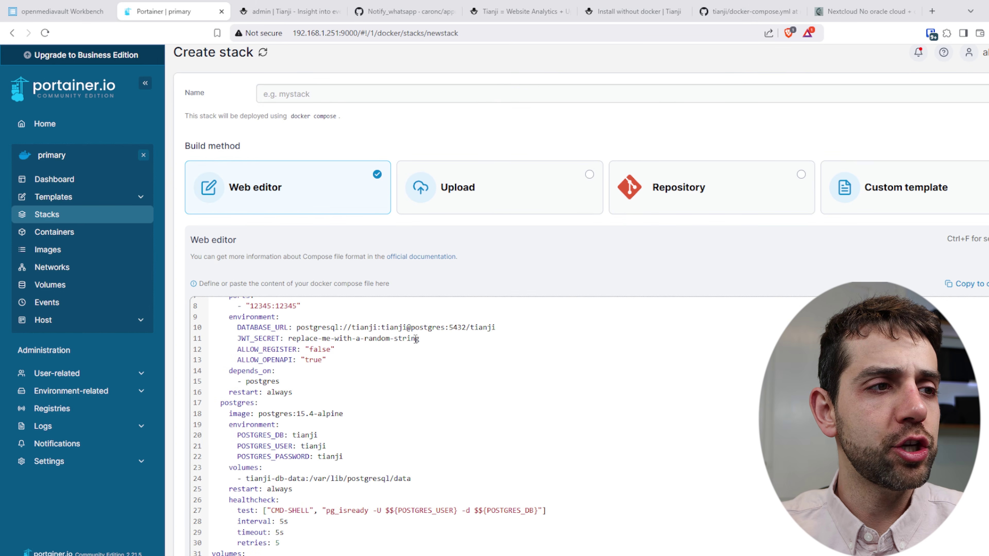
pyautogui.scroll(2, 415, 339)
pyautogui.moveTo(334, 326); pyautogui.dragTo(309, 326)
pyautogui.hotkey('ctrl', 'c')
pyautogui.click(343, 94)
pyautogui.hotkey('ctrl', 'v')
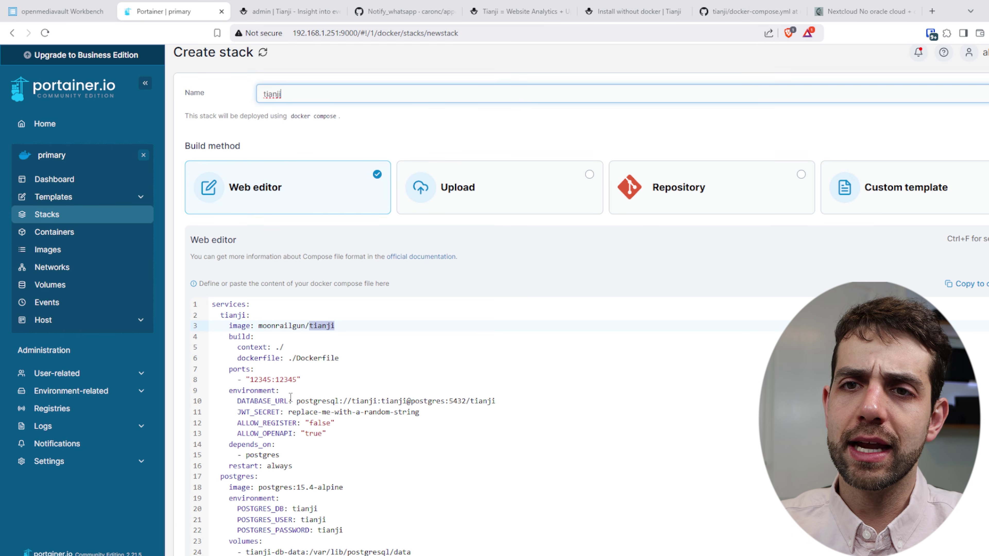
# - Delete the build section (lines 4–6) from the tianji service
pyautogui.scroll(-2, 954, 178)
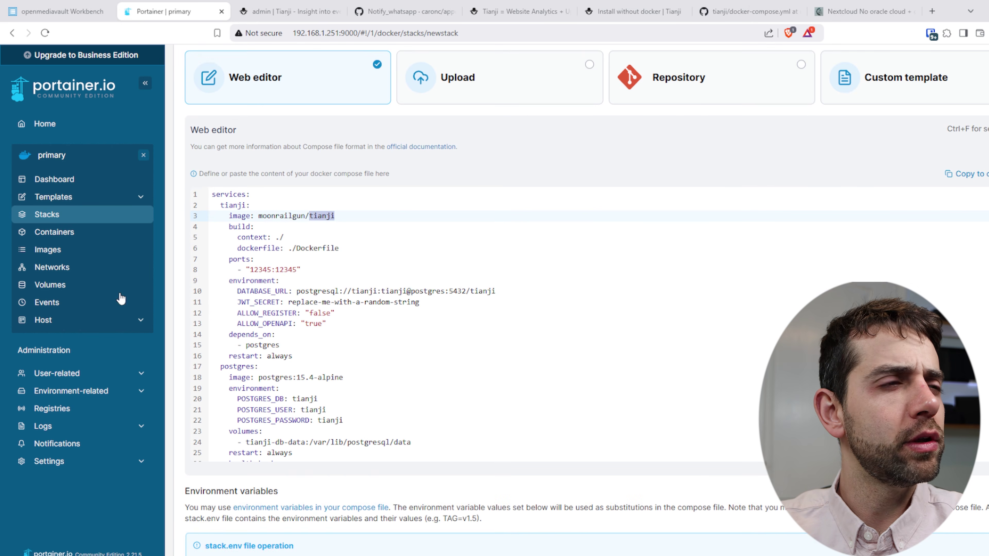
pyautogui.scroll(1, 232, 303)
pyautogui.scroll(-1, 231, 303)
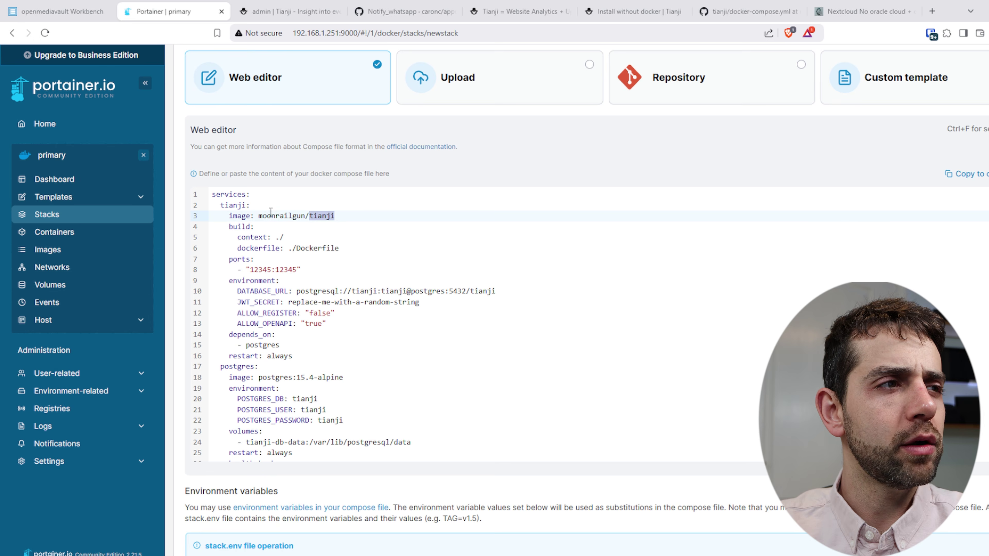
pyautogui.moveTo(254, 219); pyautogui.dragTo(386, 217)
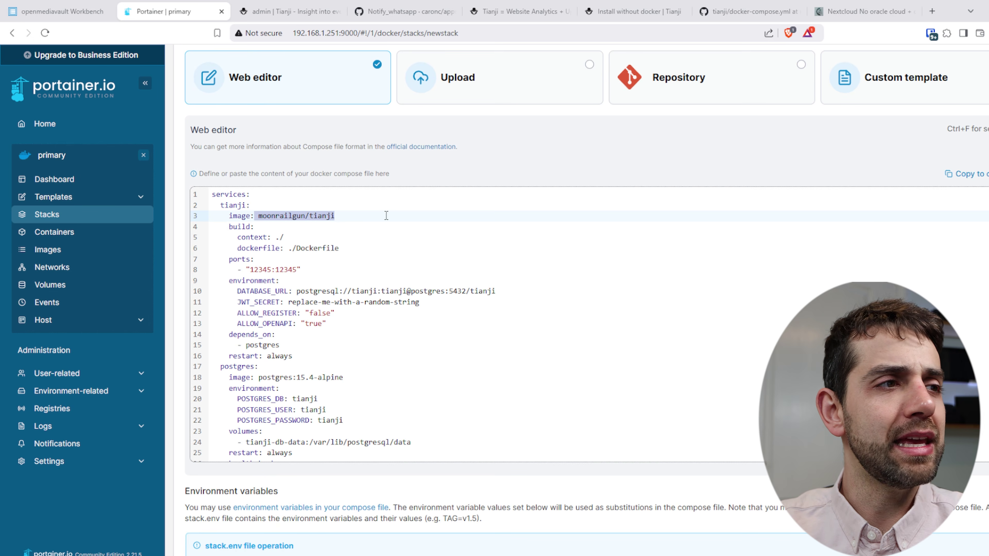
pyautogui.click(239, 226)
pyautogui.moveTo(349, 247); pyautogui.dragTo(198, 229)
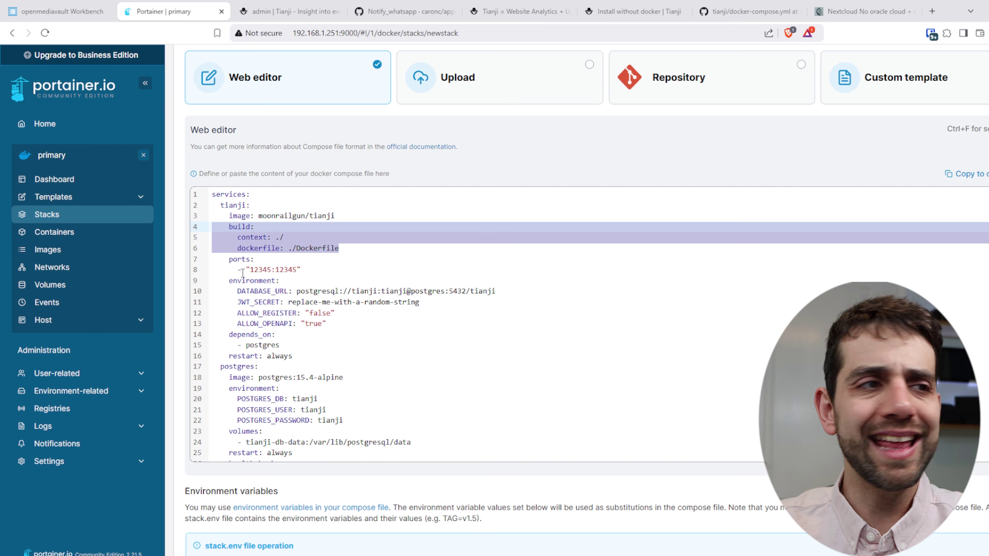
pyautogui.press('BackSpace')
pyautogui.press('BackSpace')
# - Review the DATABASE_URL address, its password and the POSTGRES_DB value, then bring up the Tianji website
pyautogui.scroll(-2, 324, 217)
pyautogui.moveTo(324, 217); pyautogui.dragTo(466, 217)
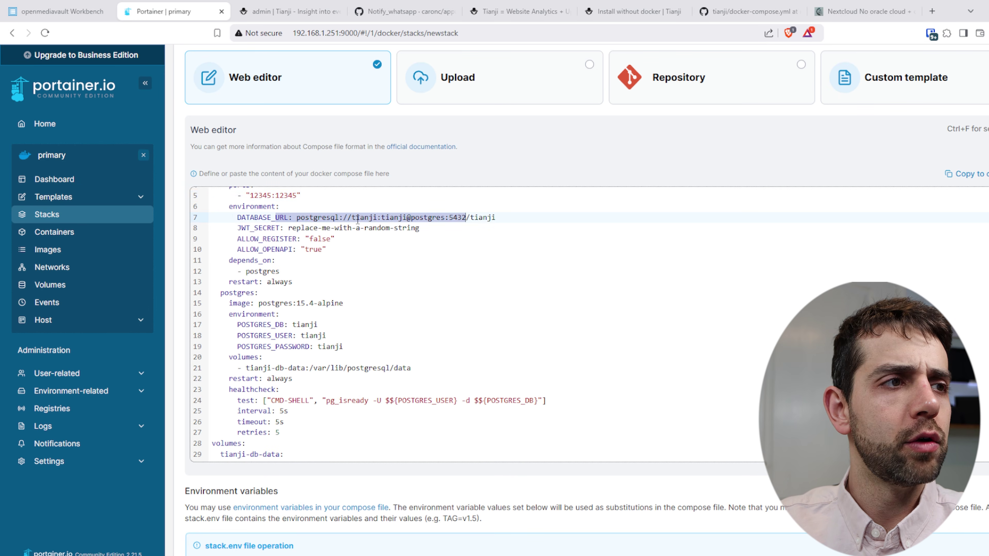
pyautogui.click(323, 217)
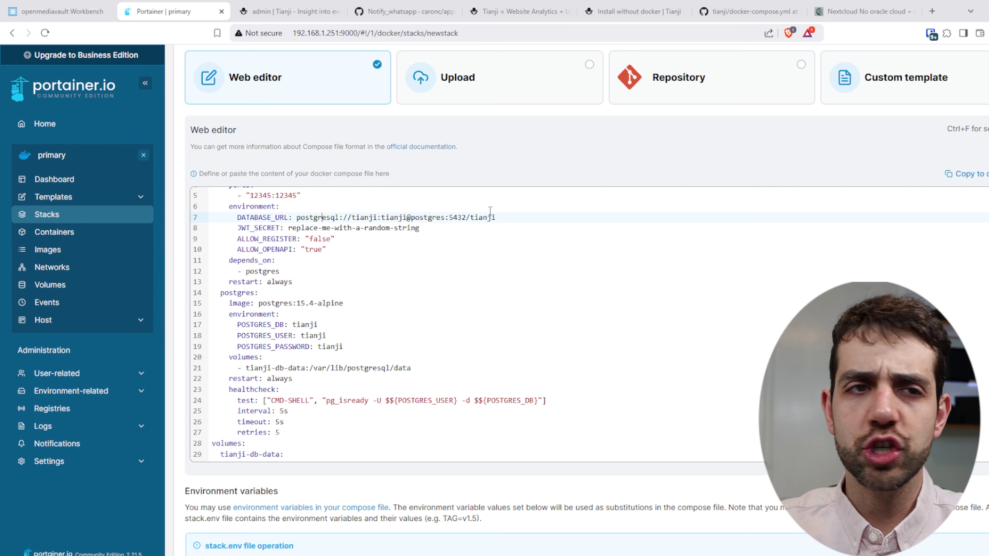
pyautogui.click(394, 217)
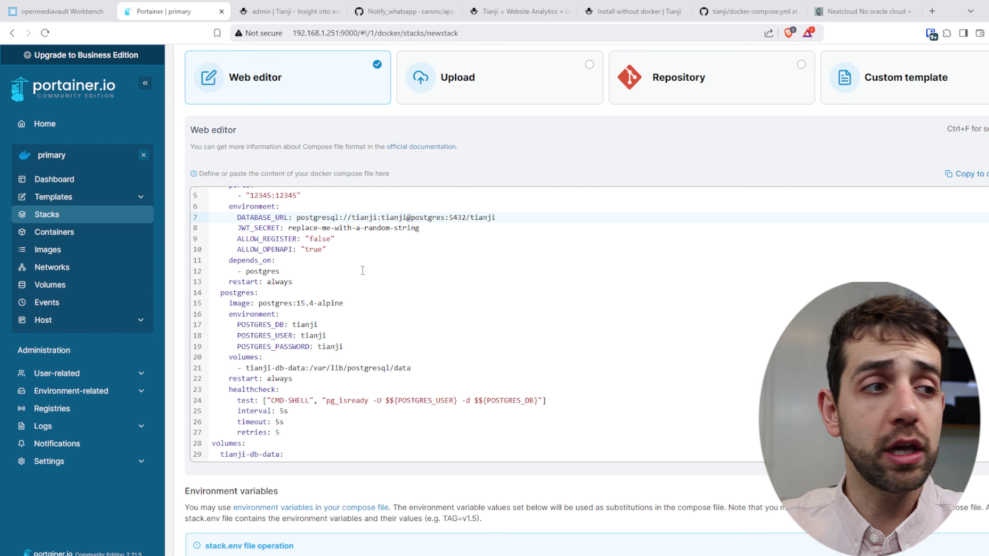
pyautogui.click(306, 325)
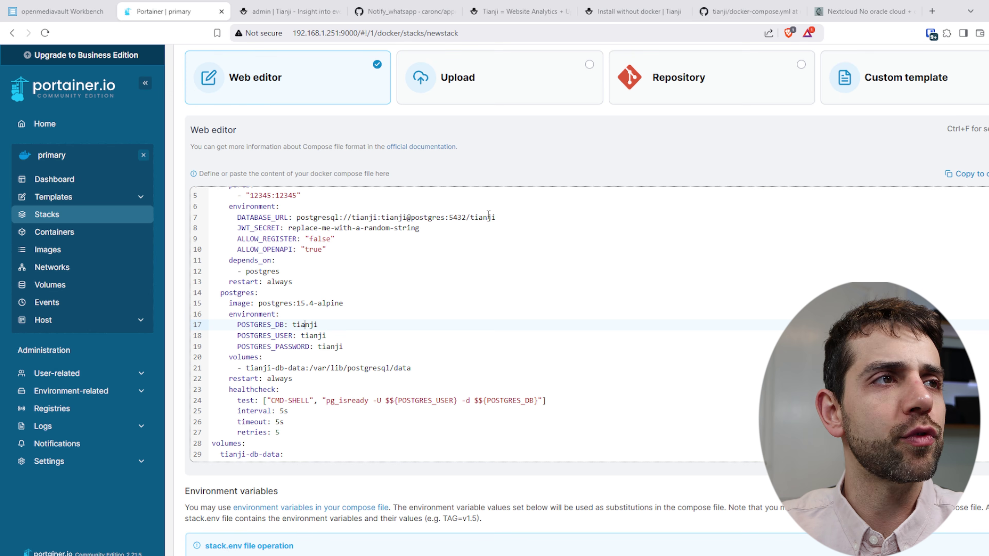
pyautogui.moveTo(522, 11); pyautogui.dragTo(290, 11)
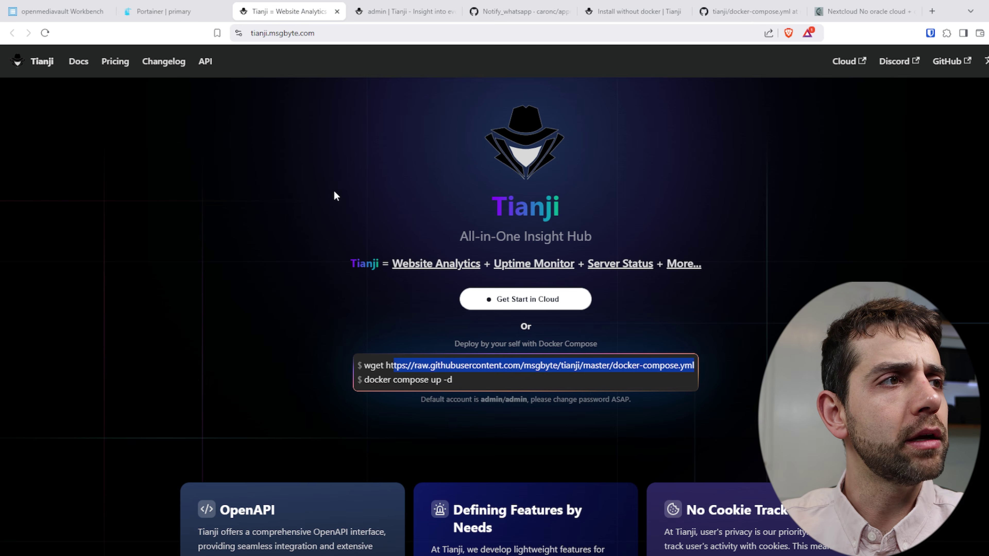
# - Find the .env DATABASE_URL and JWT_SECRET example in Tianji's Install without docker docs
pyautogui.click(78, 61)
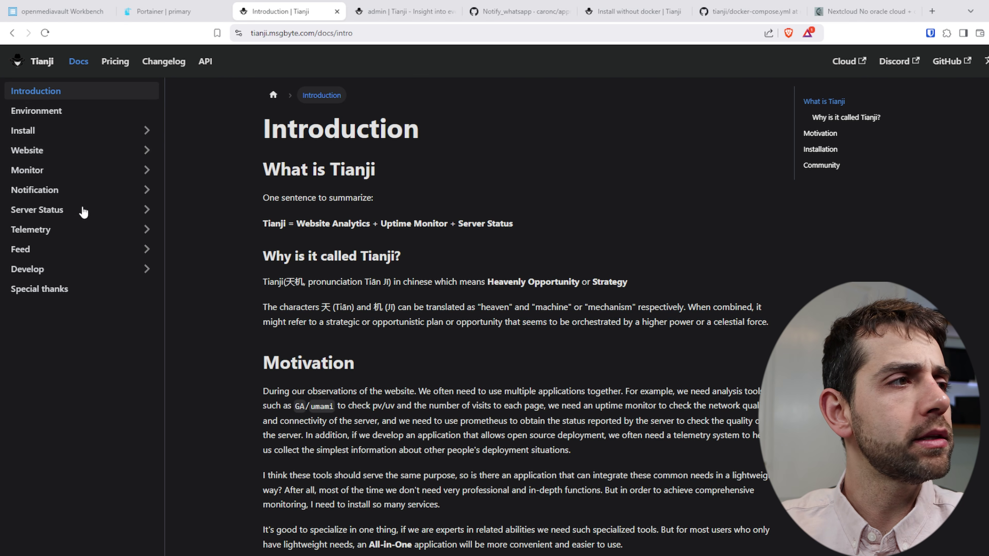
pyautogui.click(35, 134)
pyautogui.click(49, 151)
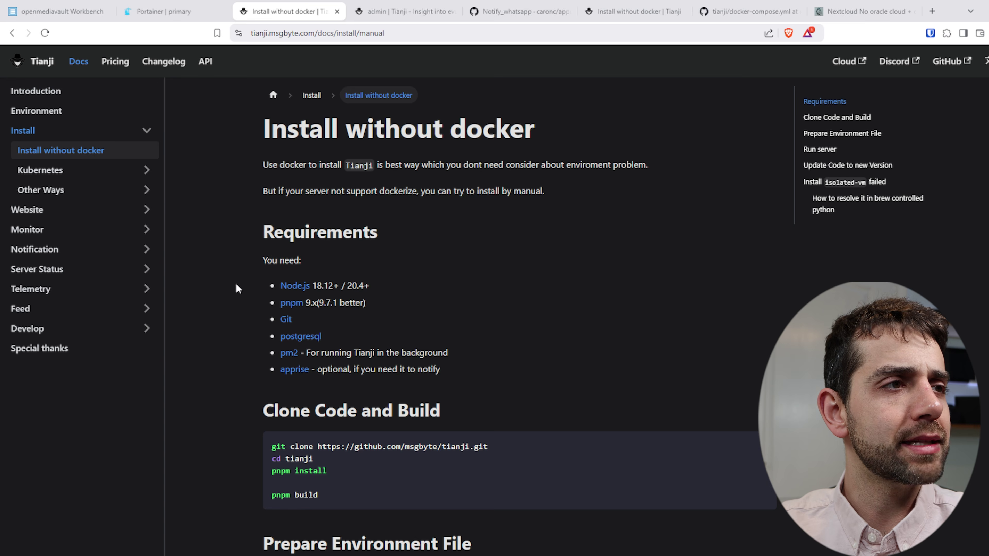
pyautogui.scroll(-4, 373, 393)
pyautogui.scroll(-4, 372, 407)
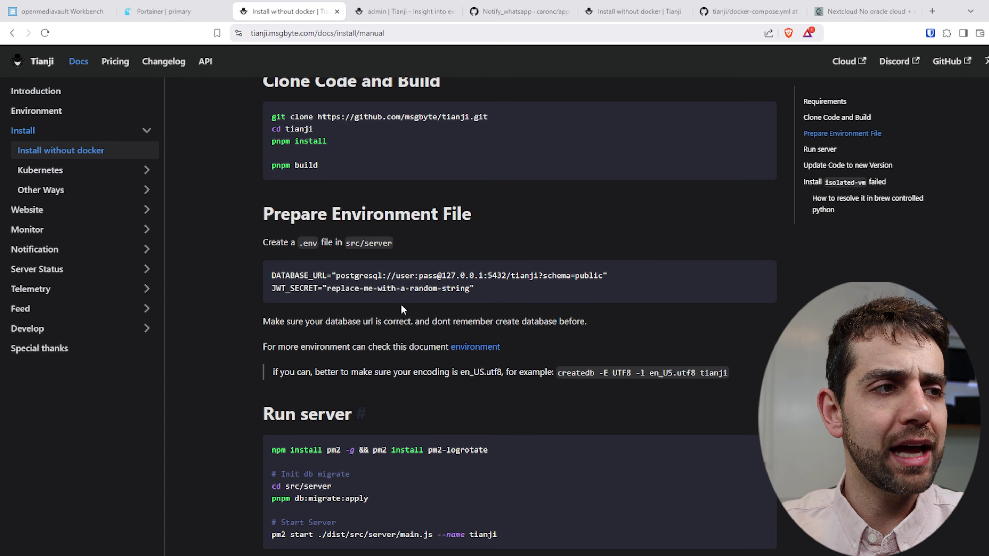
pyautogui.moveTo(510, 275); pyautogui.dragTo(605, 275)
pyautogui.moveTo(405, 275); pyautogui.dragTo(437, 275)
pyautogui.moveTo(498, 275); pyautogui.dragTo(590, 277)
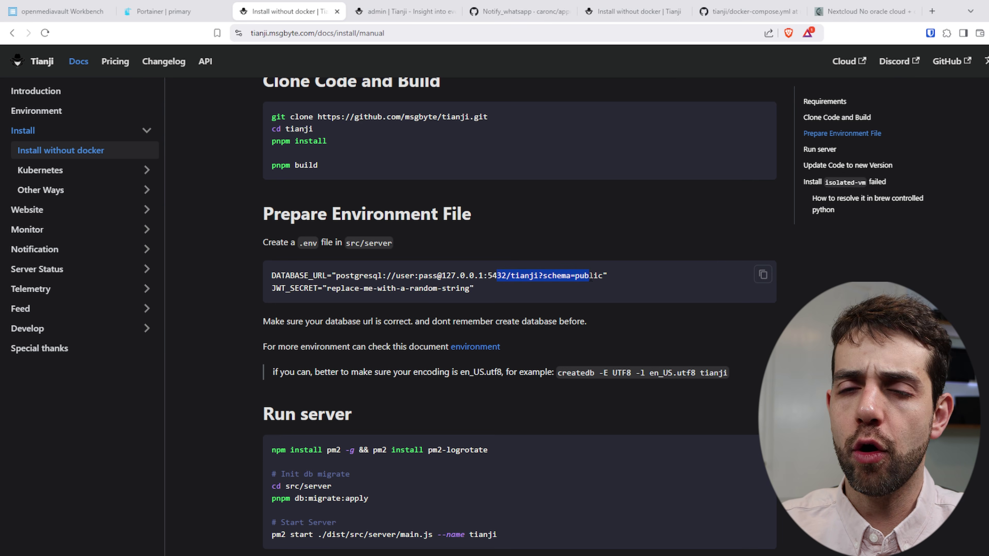
# - Compare the POSTGRES_USER, password and DB values with DATABASE_URL's postgres:5432 host and database name
pyautogui.click(167, 11)
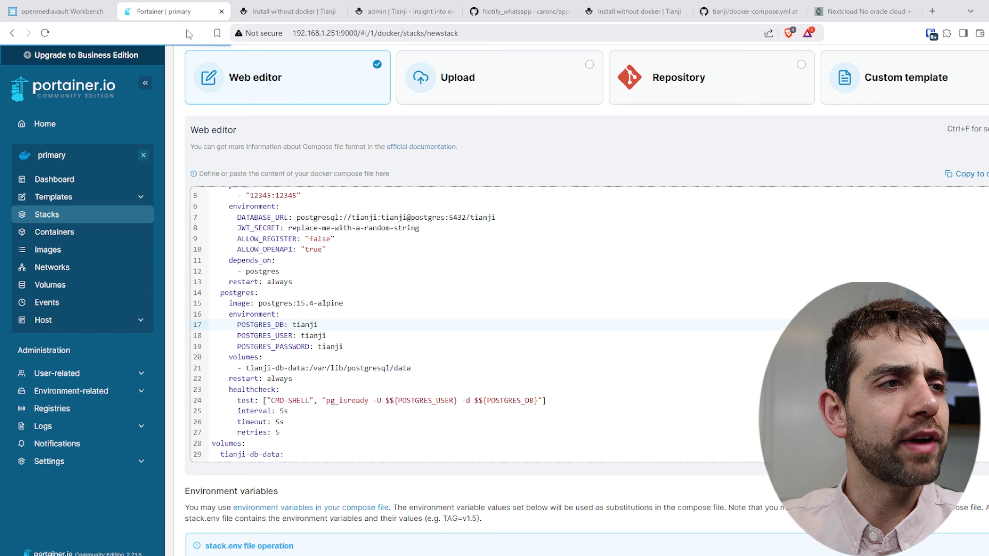
pyautogui.moveTo(305, 336); pyautogui.dragTo(314, 336)
pyautogui.press('Down')
pyautogui.hotkey('shift', 'Right')
pyautogui.hotkey('shift', 'Right')
pyautogui.hotkey('shift', 'Right')
pyautogui.hotkey('shift', 'Right')
pyautogui.hotkey('shift', 'Right')
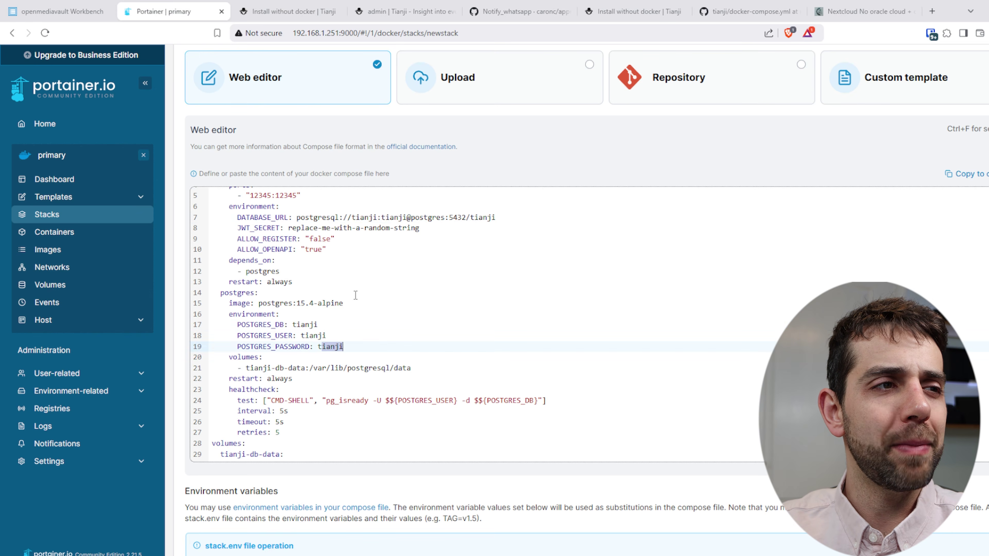
pyautogui.click(395, 221)
pyautogui.moveTo(297, 324); pyautogui.dragTo(313, 324)
pyautogui.moveTo(470, 217); pyautogui.dragTo(511, 220)
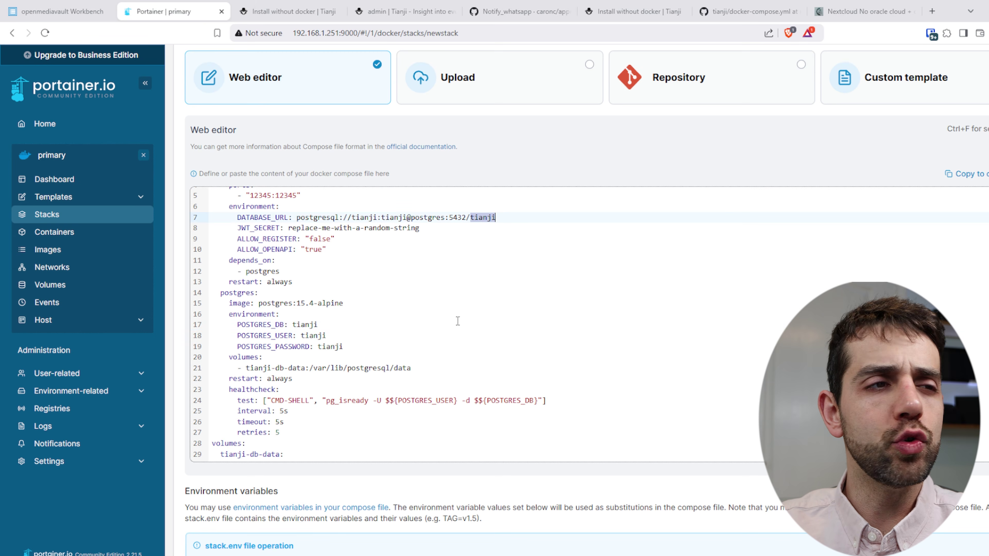
pyautogui.moveTo(413, 217); pyautogui.dragTo(467, 222)
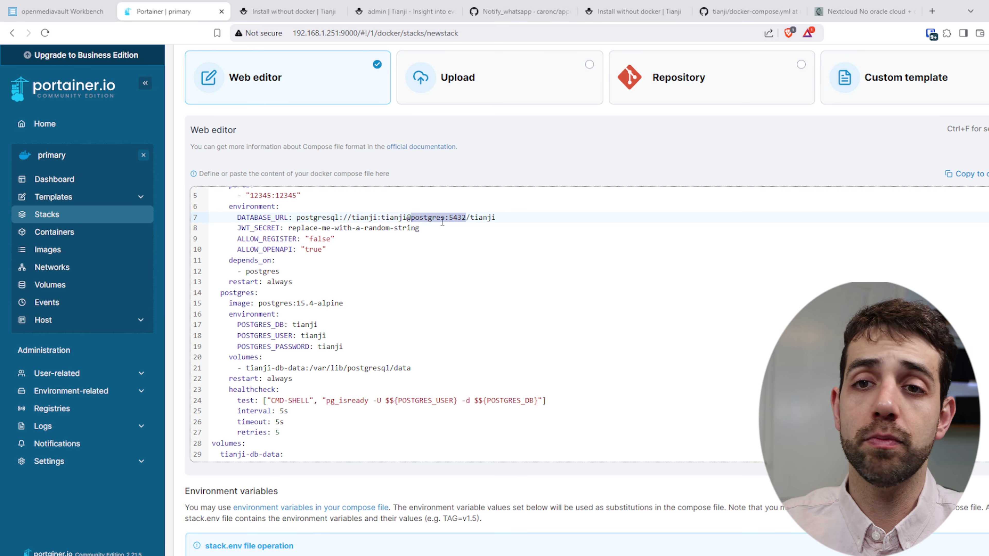
pyautogui.scroll(4, 443, 222)
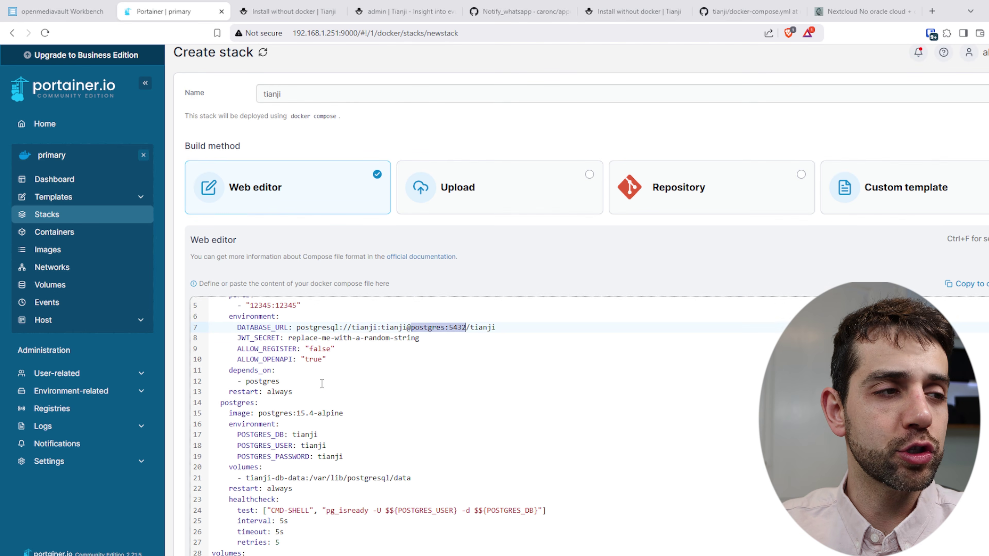
pyautogui.scroll(-1, 322, 384)
# - Set JWT_SECRET to a random string and change ALLOW_OPENAPI to "false"
pyautogui.moveTo(271, 284)
pyautogui.mouseDown()
pyautogui.moveTo(415, 283)
pyautogui.moveTo(288, 284)
pyautogui.mouseUp()
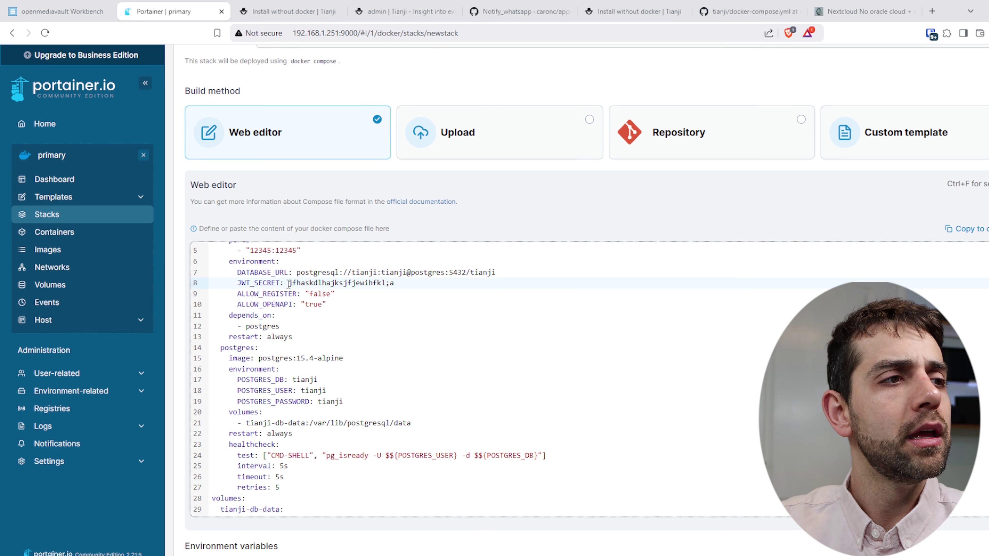
pyautogui.moveTo(334, 294); pyautogui.dragTo(232, 298)
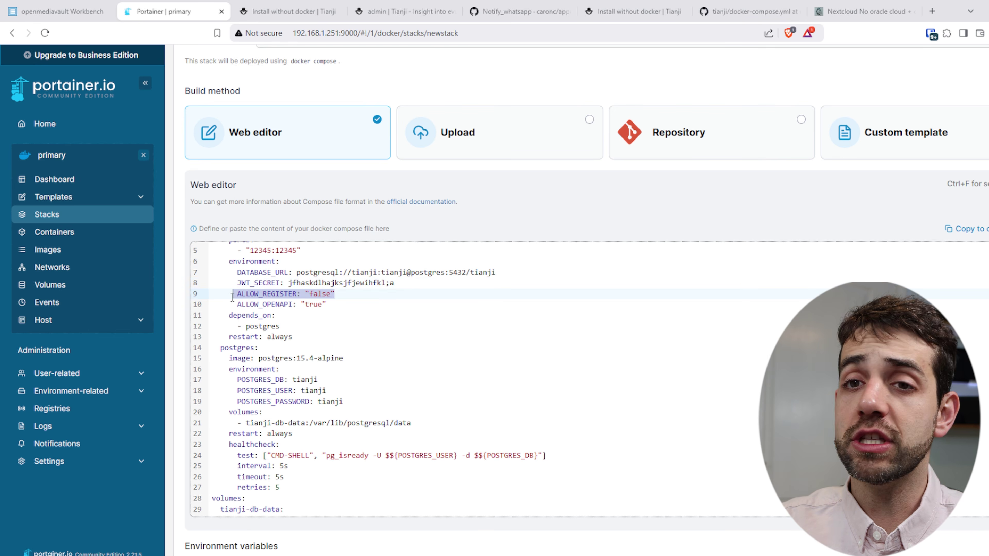
pyautogui.moveTo(305, 304); pyautogui.dragTo(322, 304)
pyautogui.write('false')
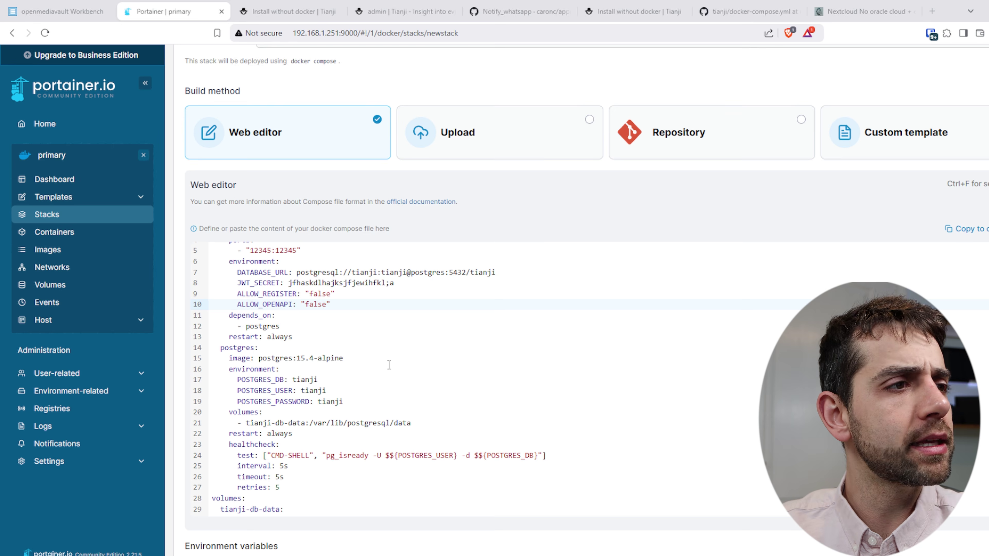
# - Insert an OPENAI_API_KEY line with a placeholder value after ALLOW_OPENAPI
pyautogui.click(463, 403)
pyautogui.press('Return')
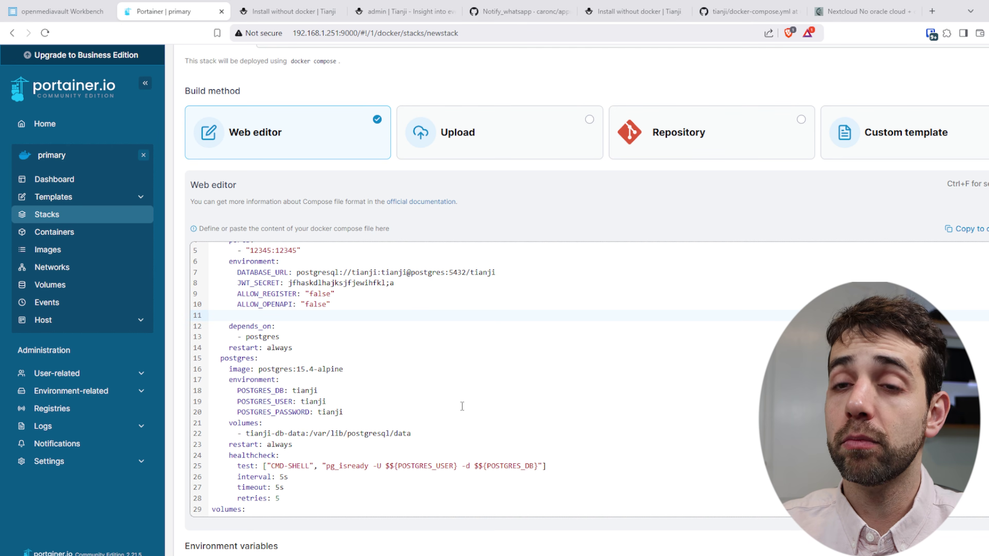
pyautogui.write('OPENAI_API_KEY: "random-string-of-characters"')
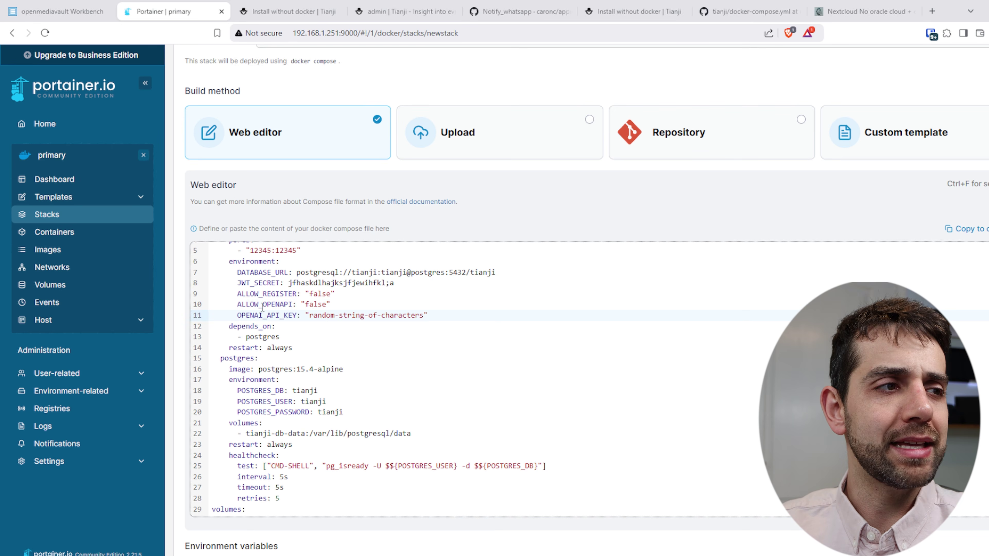
pyautogui.moveTo(318, 316); pyautogui.dragTo(419, 318)
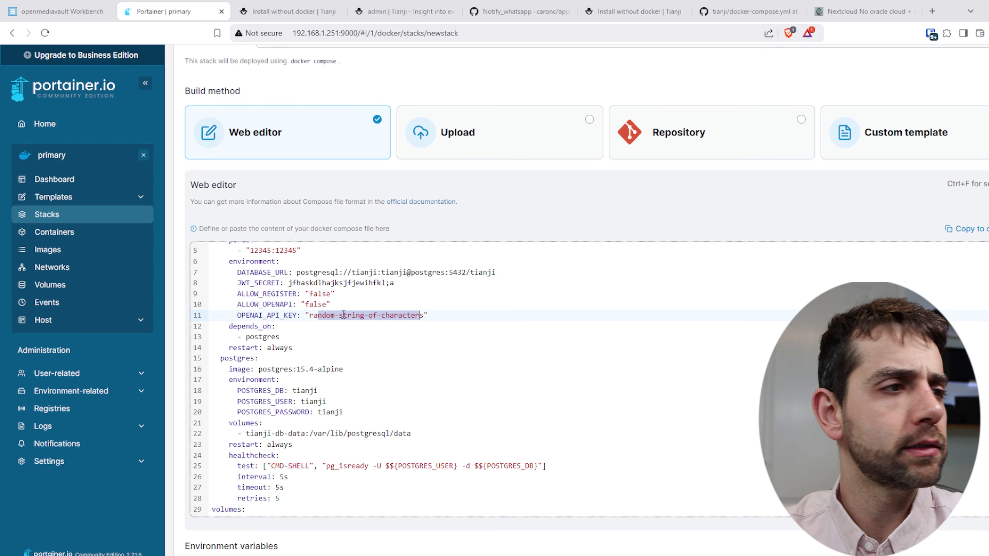
# - Review depends_on postgres, restart: always, postgres credentials and the tianji-db-data volume
pyautogui.moveTo(239, 328); pyautogui.dragTo(281, 327)
pyautogui.click(293, 338)
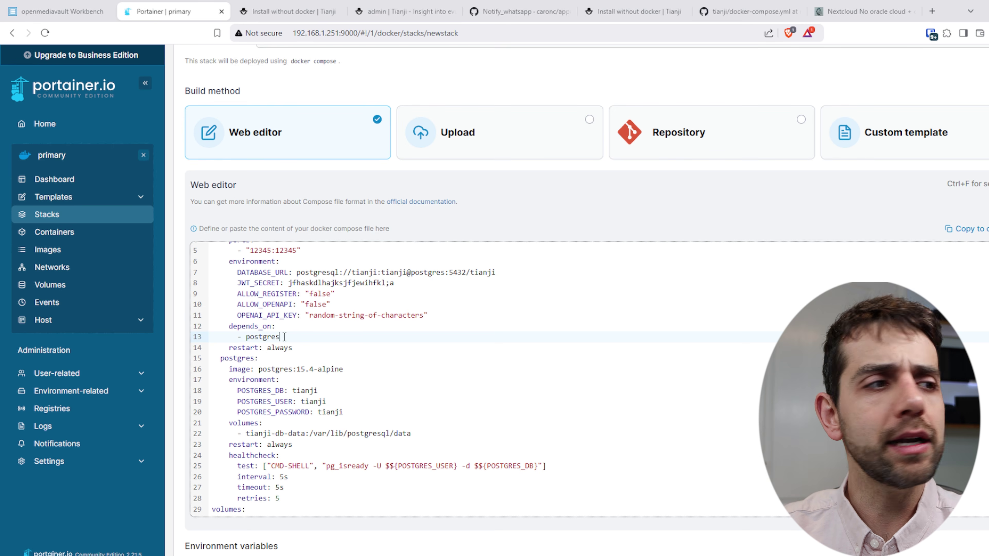
pyautogui.moveTo(302, 346); pyautogui.dragTo(245, 345)
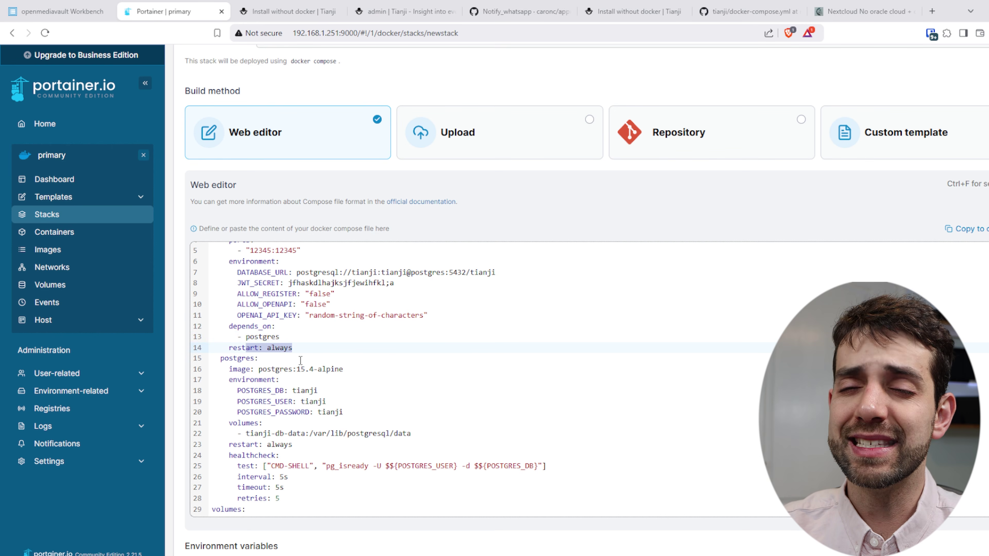
pyautogui.scroll(-3, 300, 359)
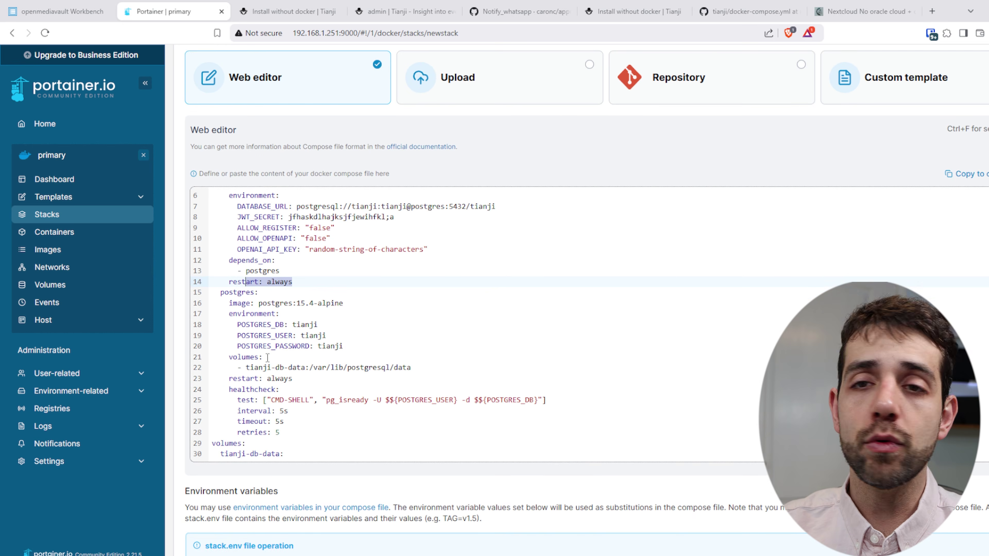
pyautogui.moveTo(293, 324); pyautogui.dragTo(341, 346)
pyautogui.moveTo(254, 367); pyautogui.dragTo(326, 368)
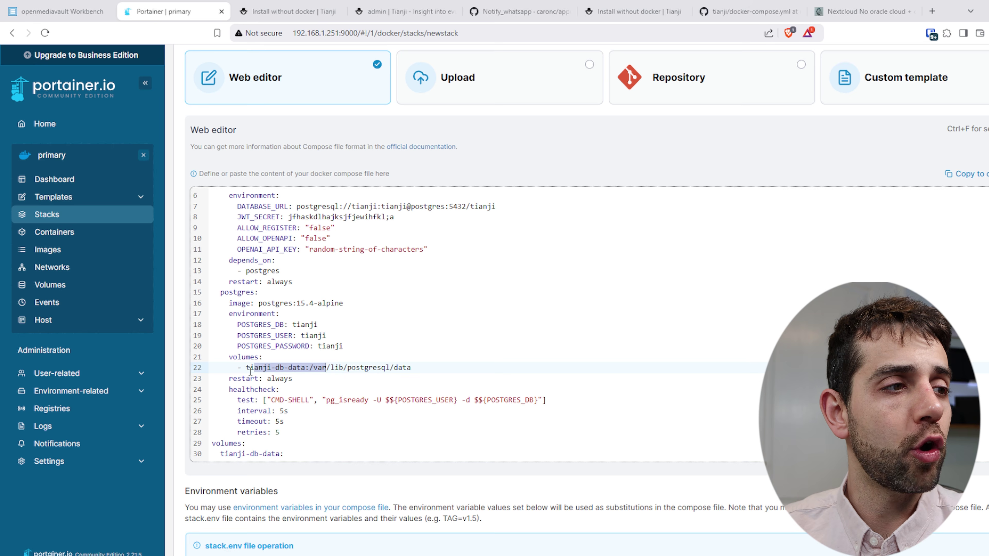
pyautogui.moveTo(284, 453); pyautogui.dragTo(200, 446)
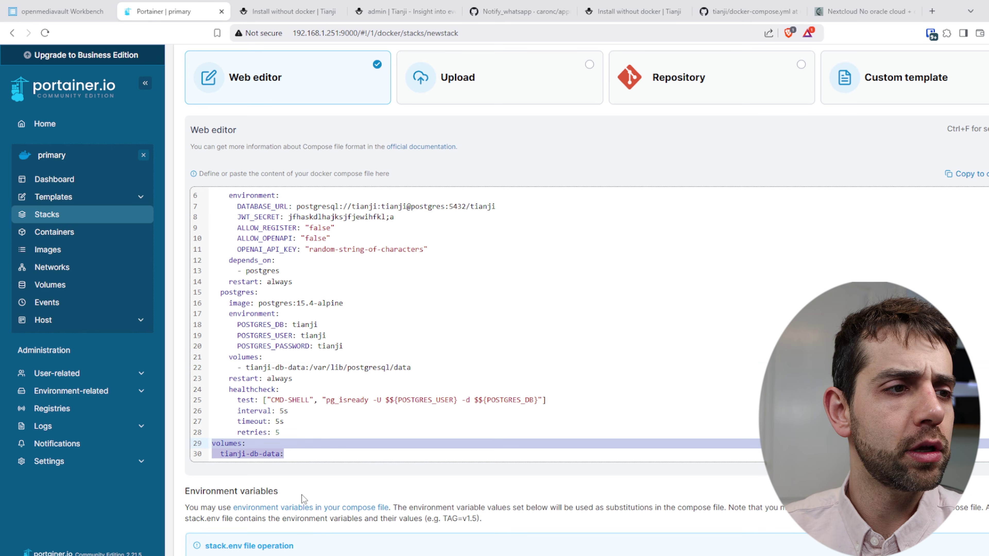
pyautogui.scroll(-1, 304, 498)
pyautogui.scroll(-5, 288, 433)
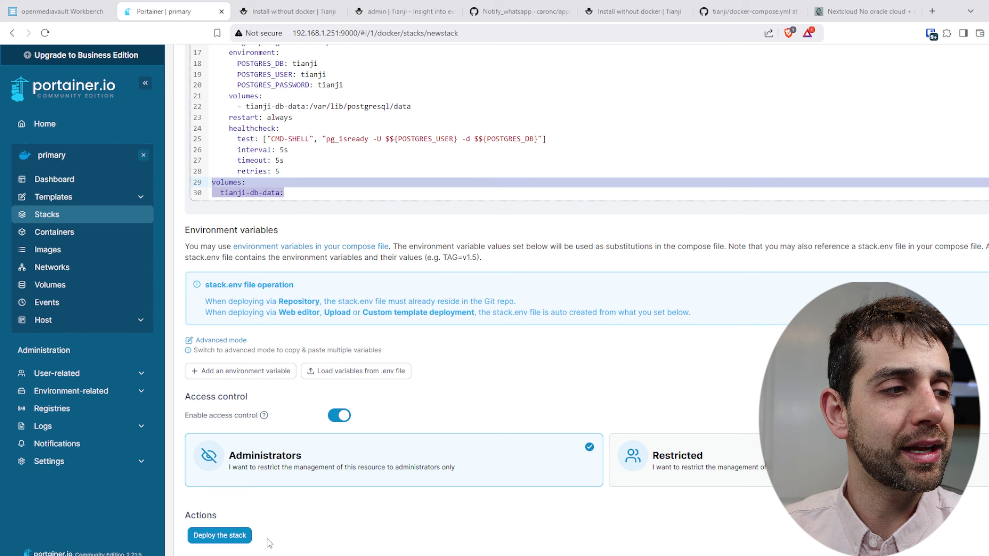
# - Deploy the tianji stack, then open Tianji in a new tab and log in to the SauberLab dashboard
pyautogui.click(230, 541)
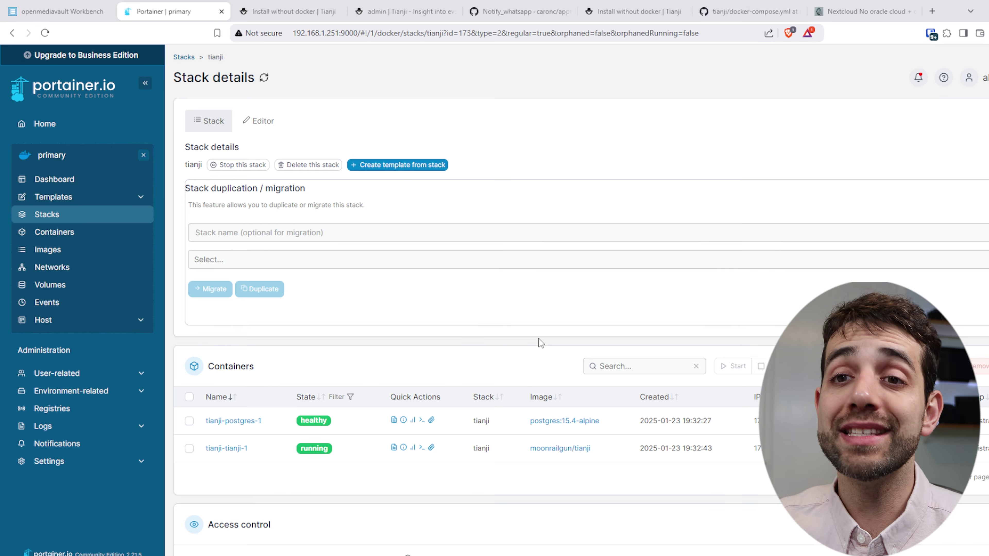
pyautogui.scroll(-1, 420, 357)
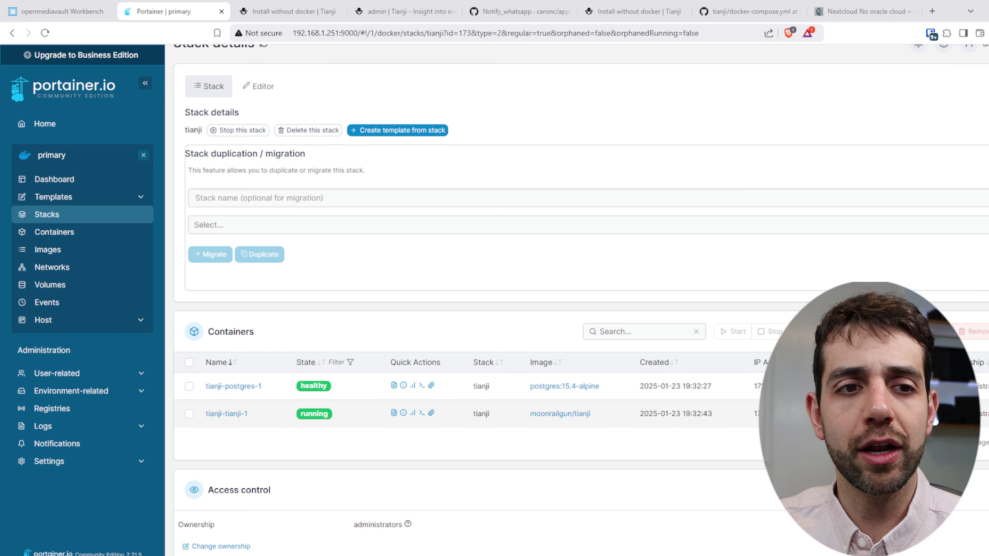
pyautogui.click(876, 413)
pyautogui.hotkey('ctrl', 'shift', 'l')
pyautogui.click(509, 330)
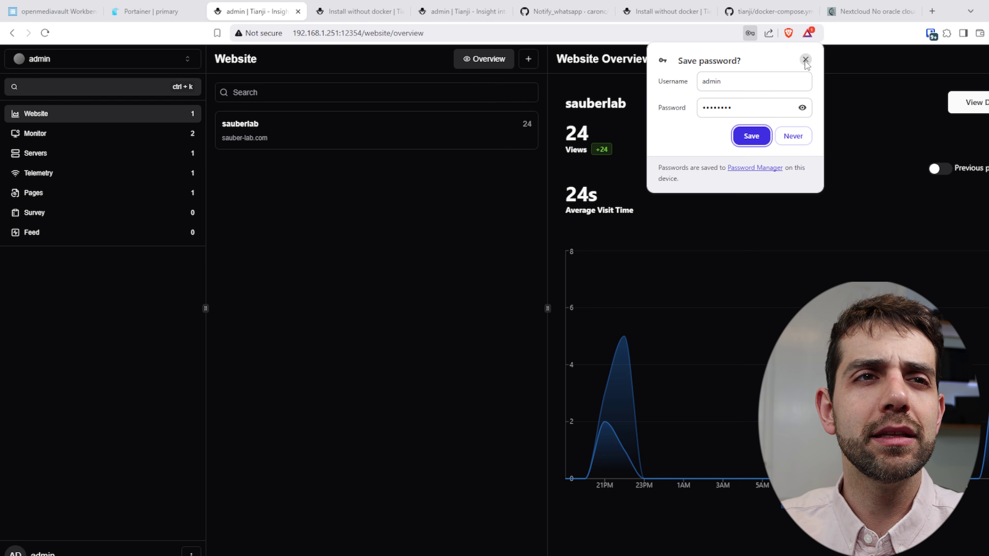
# - Dismiss the save-password prompt and open the account menu
pyautogui.click(804, 60)
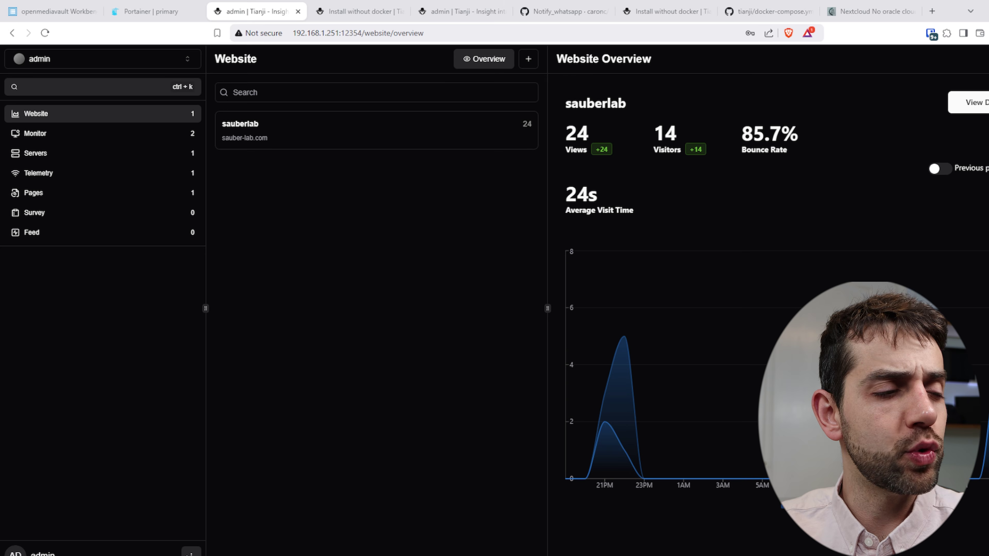
pyautogui.click(191, 553)
# - Open Profile settings and close the Change Password form without changing anything
pyautogui.click(199, 405)
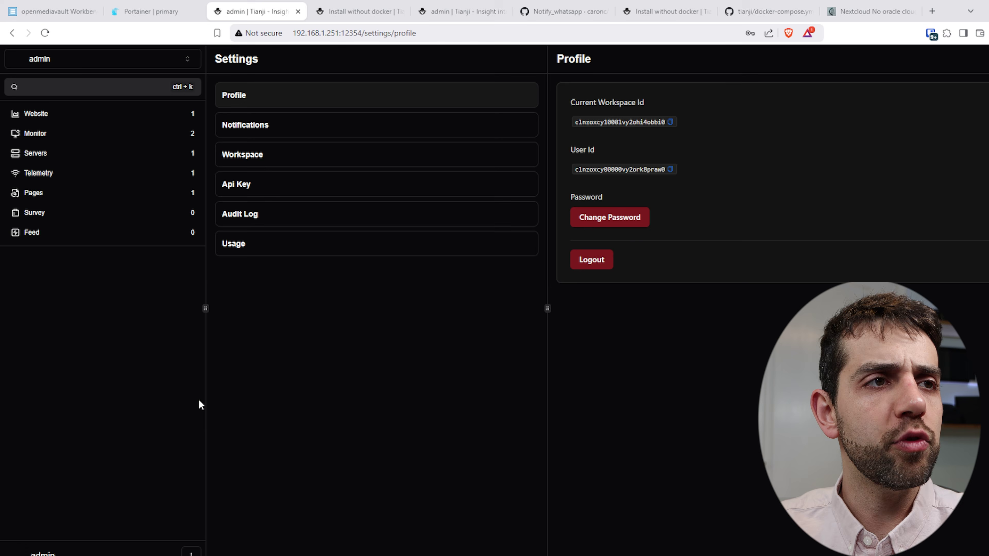
pyautogui.click(598, 220)
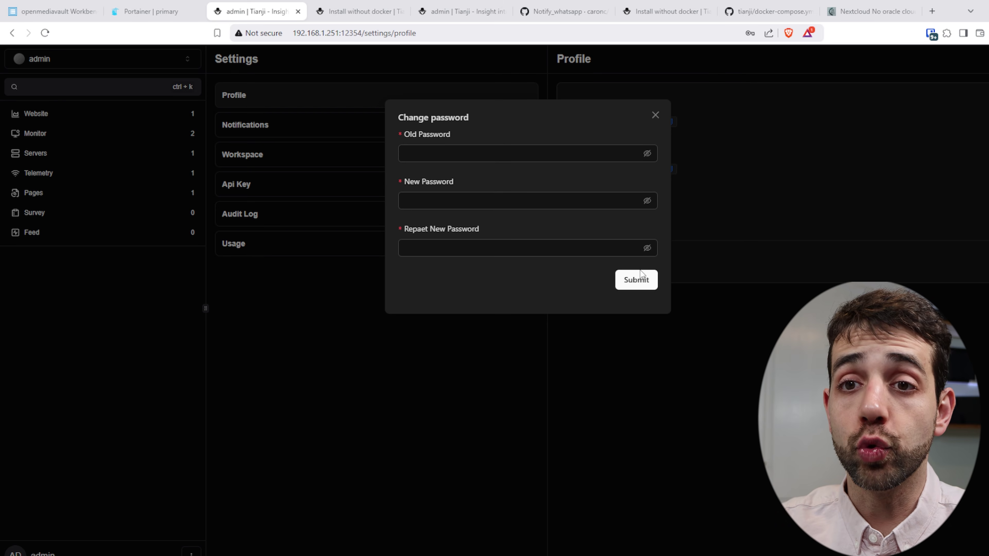
pyautogui.click(655, 115)
# - Review Notifications, Workspace, Api Key, Audit Log and Usage settings, then return to the Website overview
pyautogui.click(270, 131)
pyautogui.click(300, 159)
pyautogui.click(359, 188)
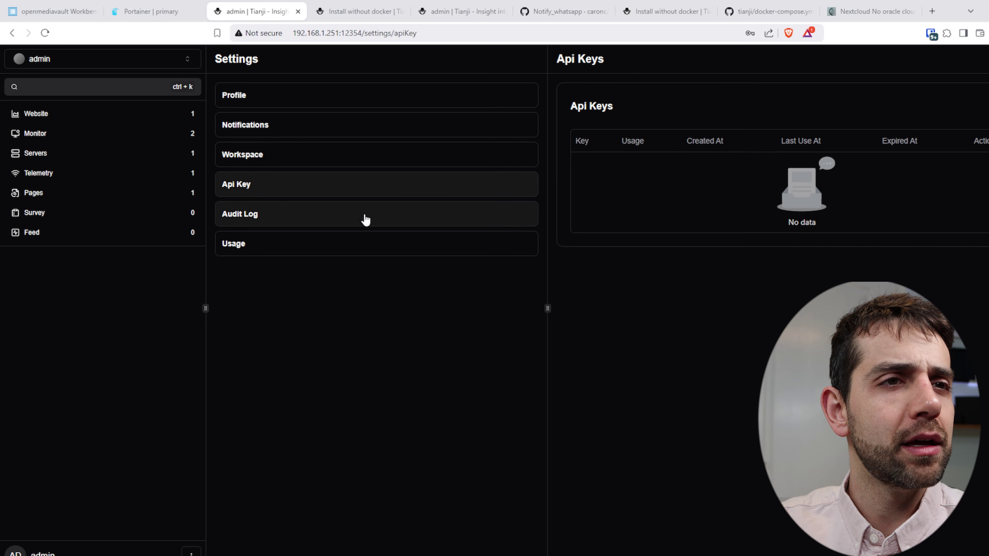
pyautogui.click(368, 217)
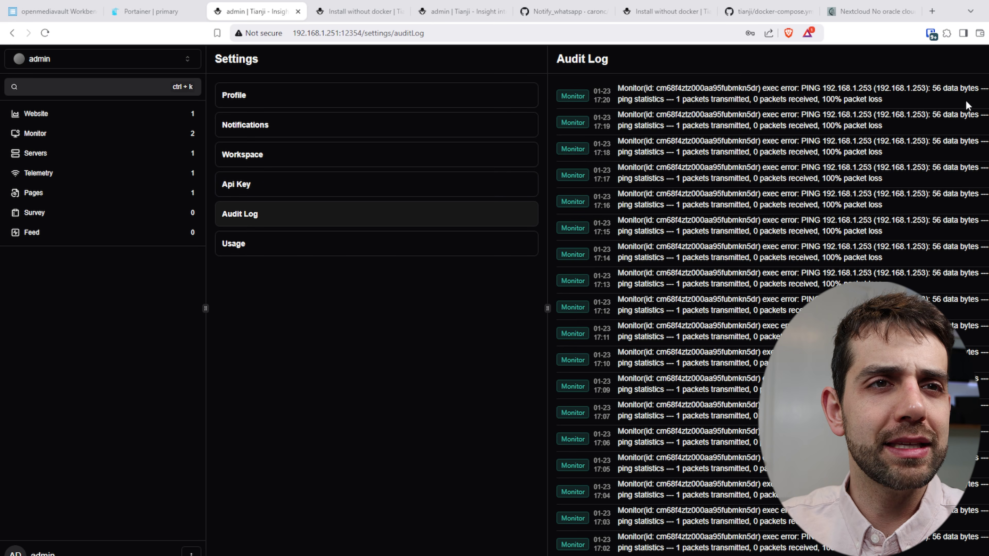
pyautogui.click(350, 251)
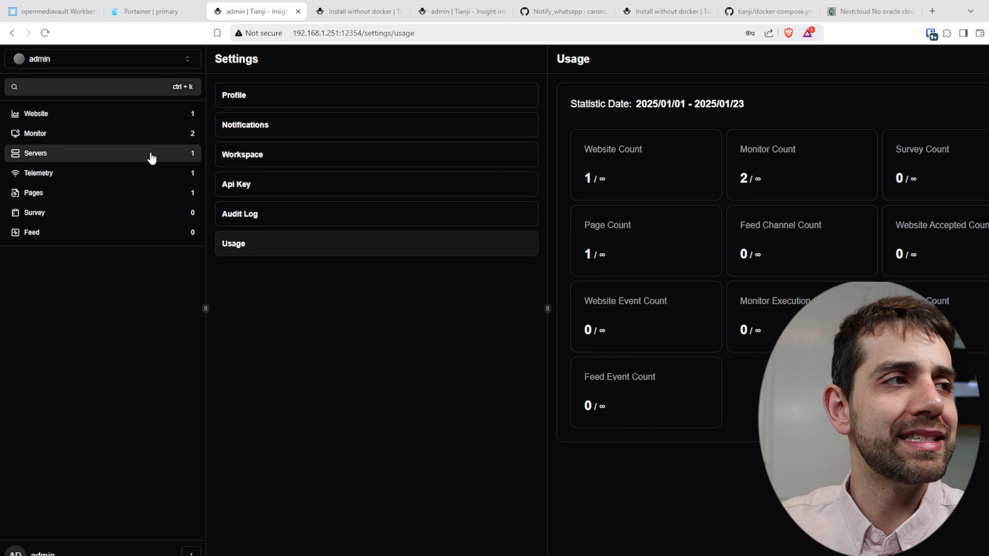
pyautogui.click(158, 117)
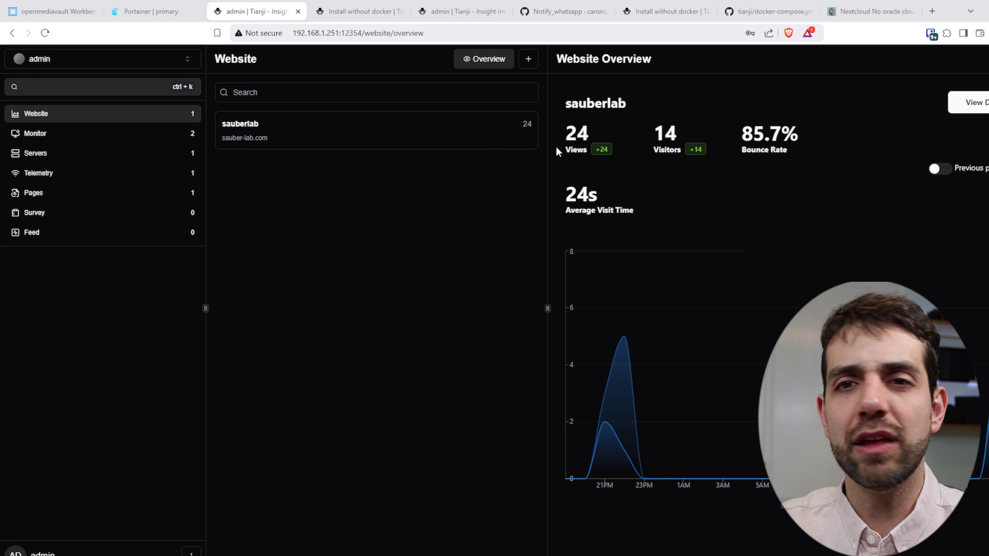
# - Open sauberlab's detailed statistics (24 views, 14 visitors) and scroll through its Pages, Browser and OS tables
pyautogui.moveTo(562, 132); pyautogui.dragTo(589, 133)
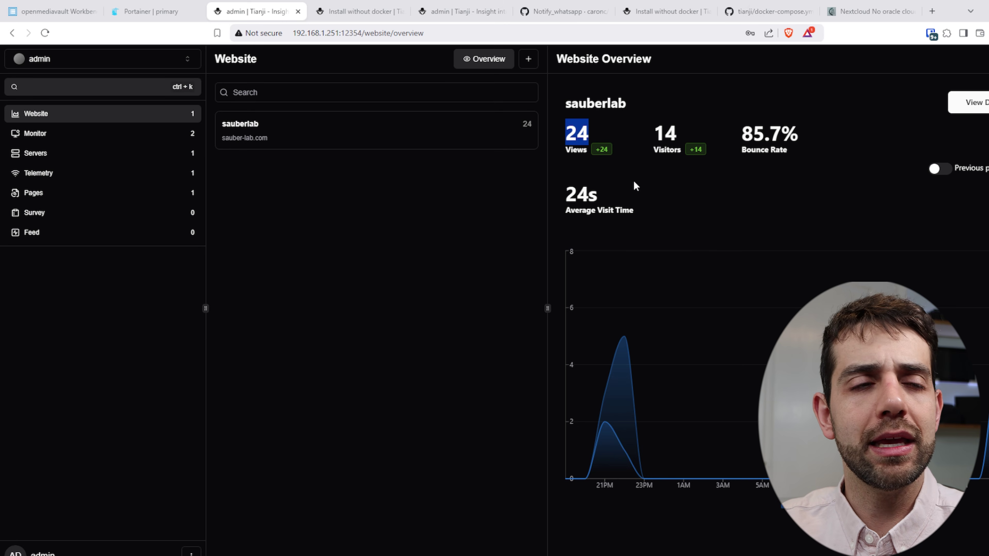
pyautogui.moveTo(678, 133); pyautogui.dragTo(664, 133)
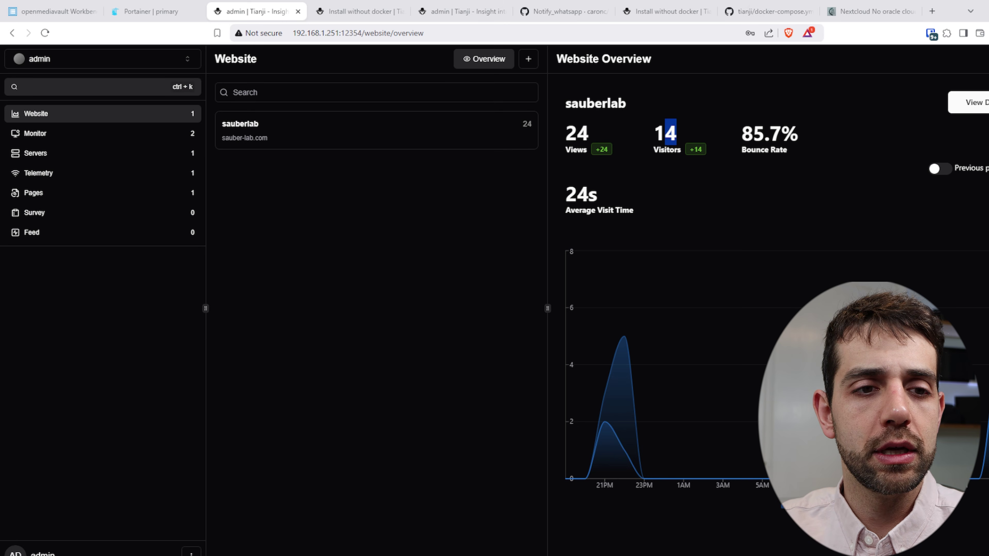
pyautogui.click(969, 102)
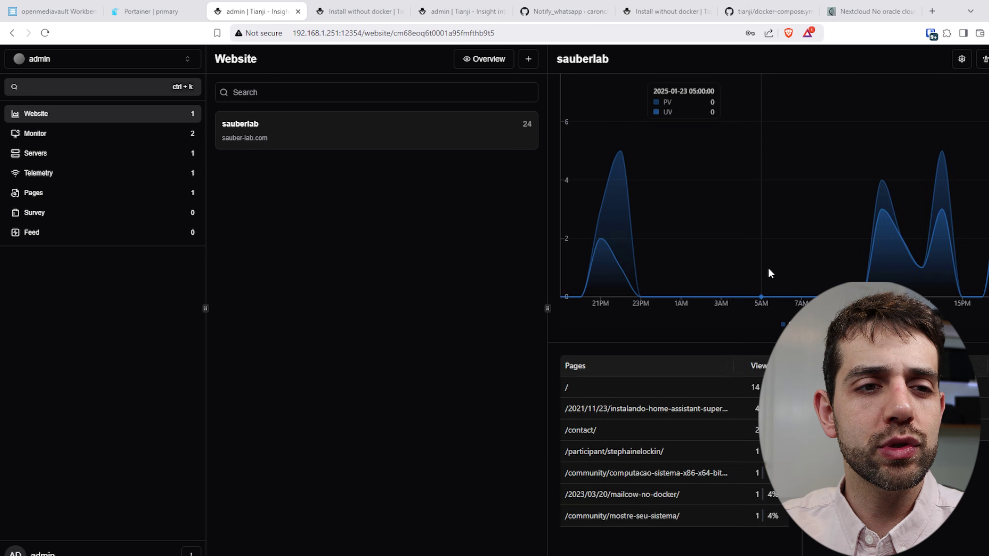
pyautogui.scroll(-1, 773, 277)
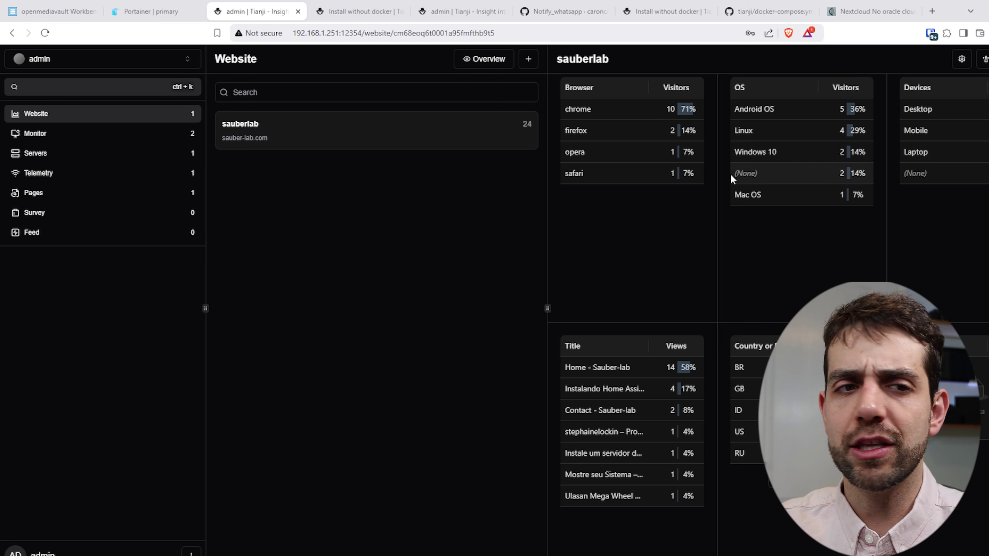
pyautogui.scroll(-1, 732, 177)
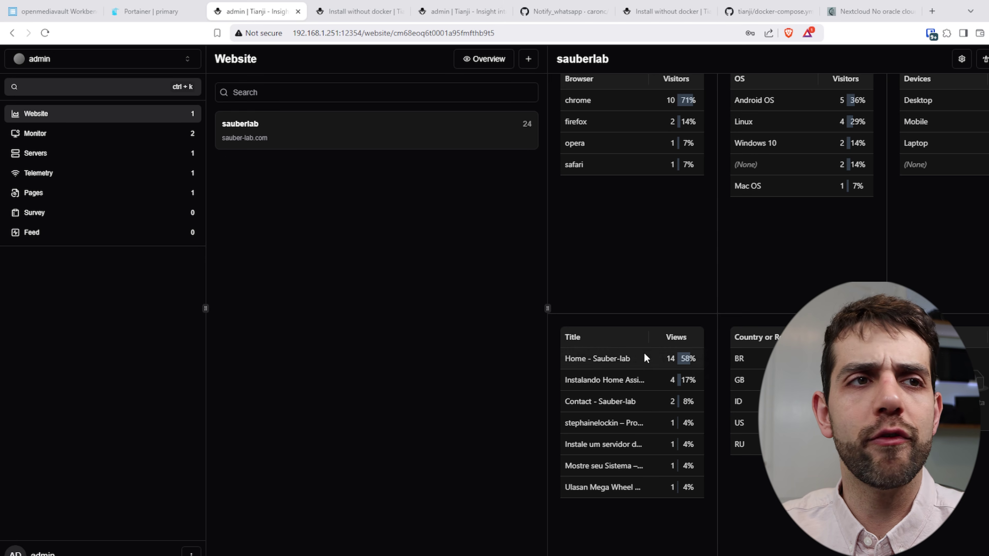
pyautogui.scroll(10, 643, 352)
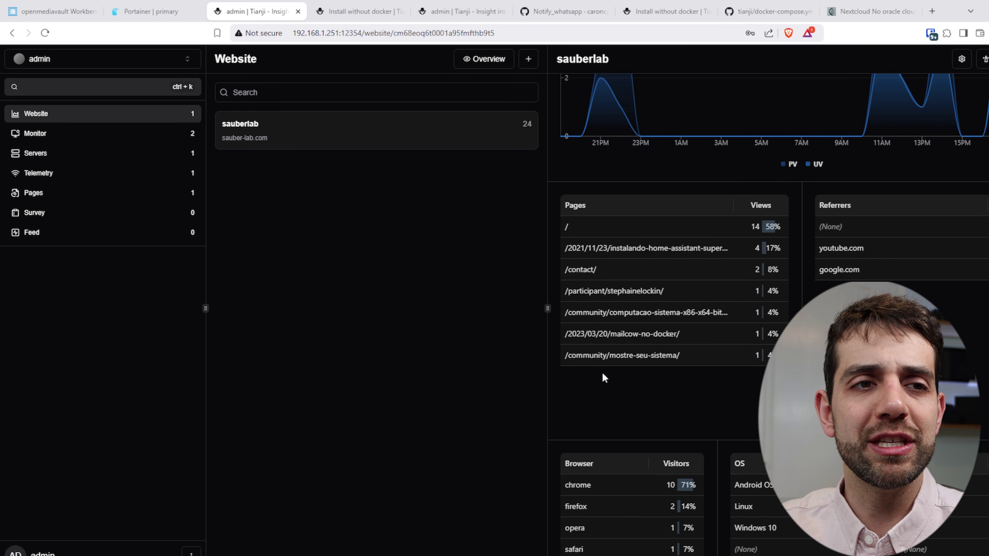